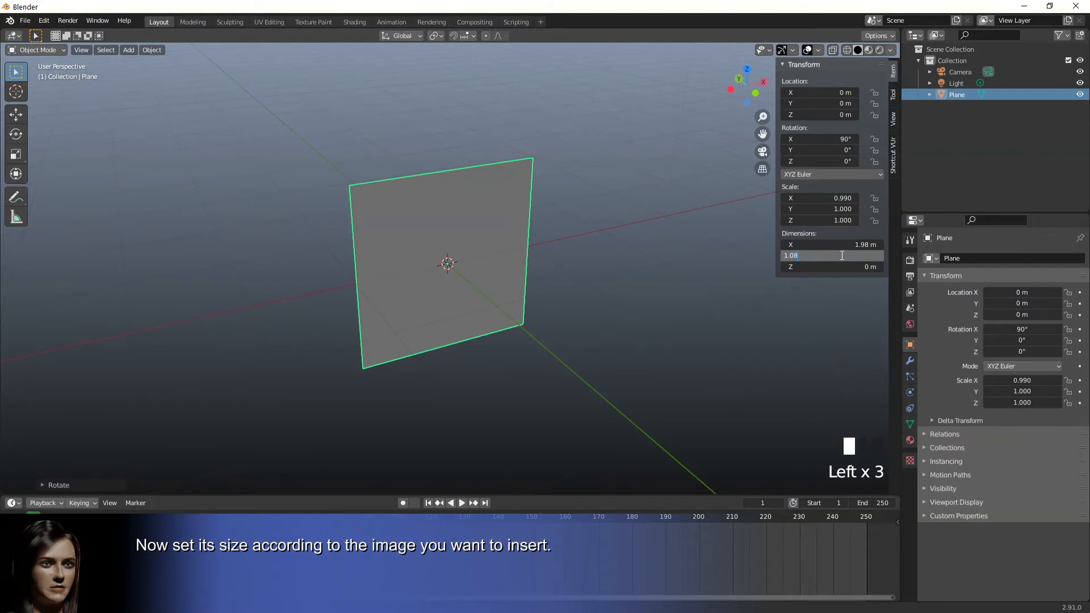
- Set the plane's Y dimension to 1.08 m and deselect the plane
key("Return")
left_click(555, 281)
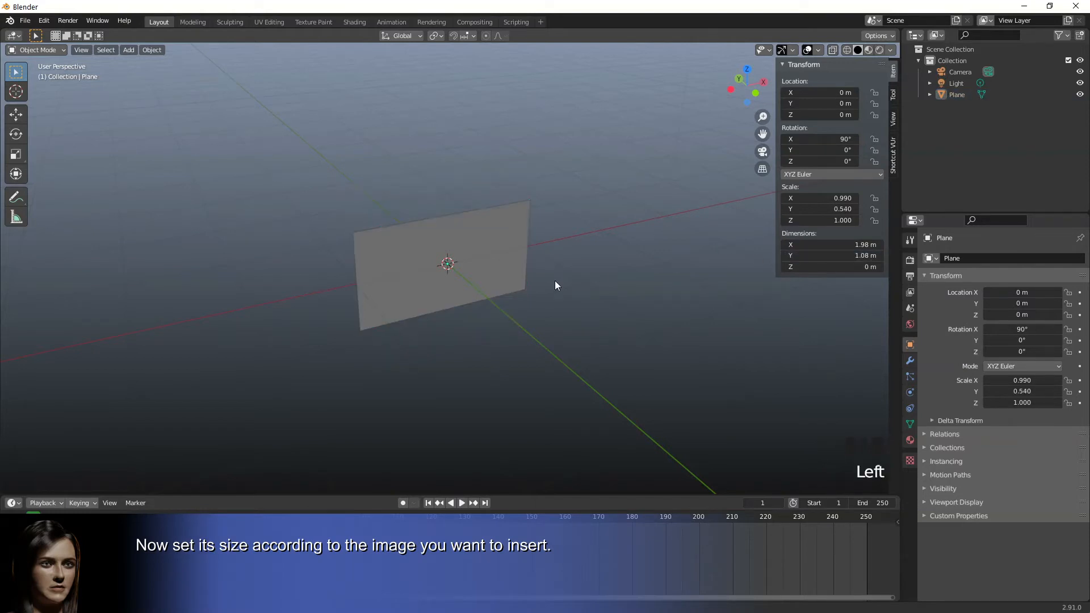
scroll(554, 280, "up", 4)
middle_click_drag(555, 285, 557, 261)
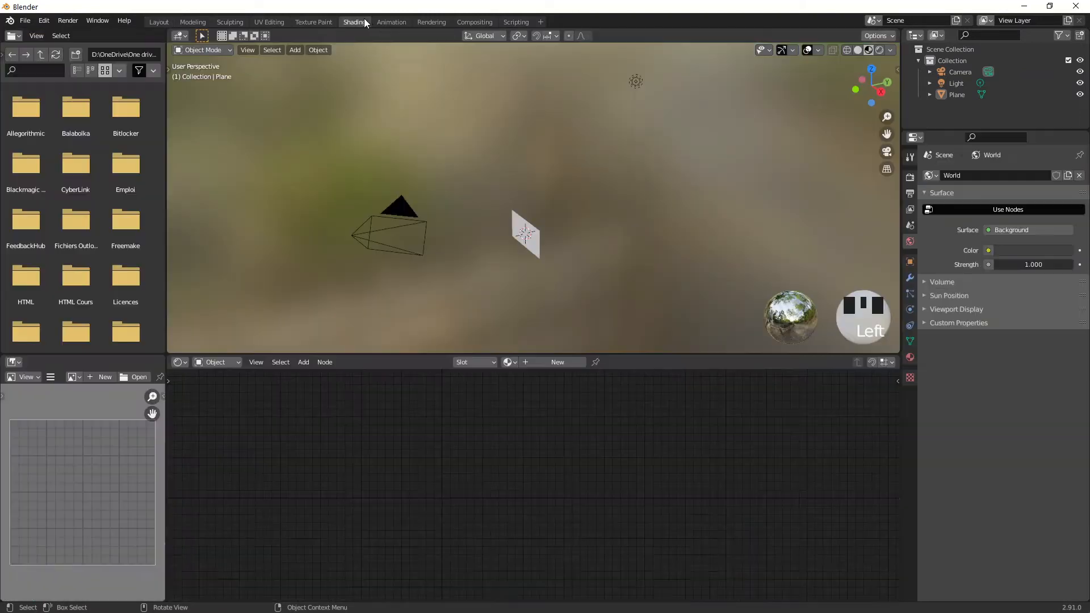
- In the Shading workspace, select the plane and give it a new material
left_click(363, 21)
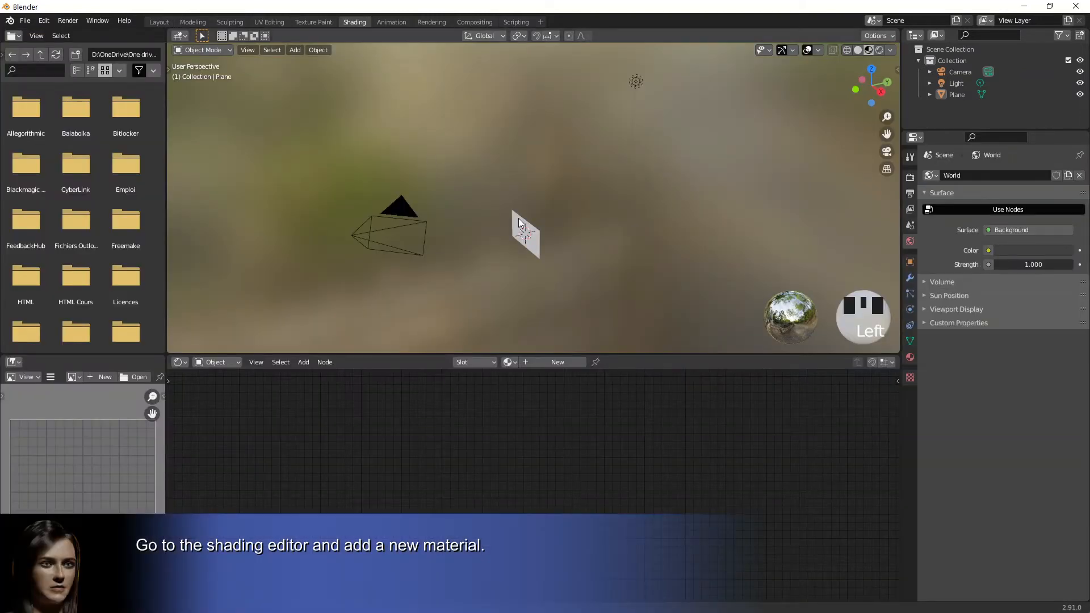
left_click(519, 219)
scroll(540, 306, "up", 3)
middle_click_drag(541, 306, 618, 247)
left_click(561, 362)
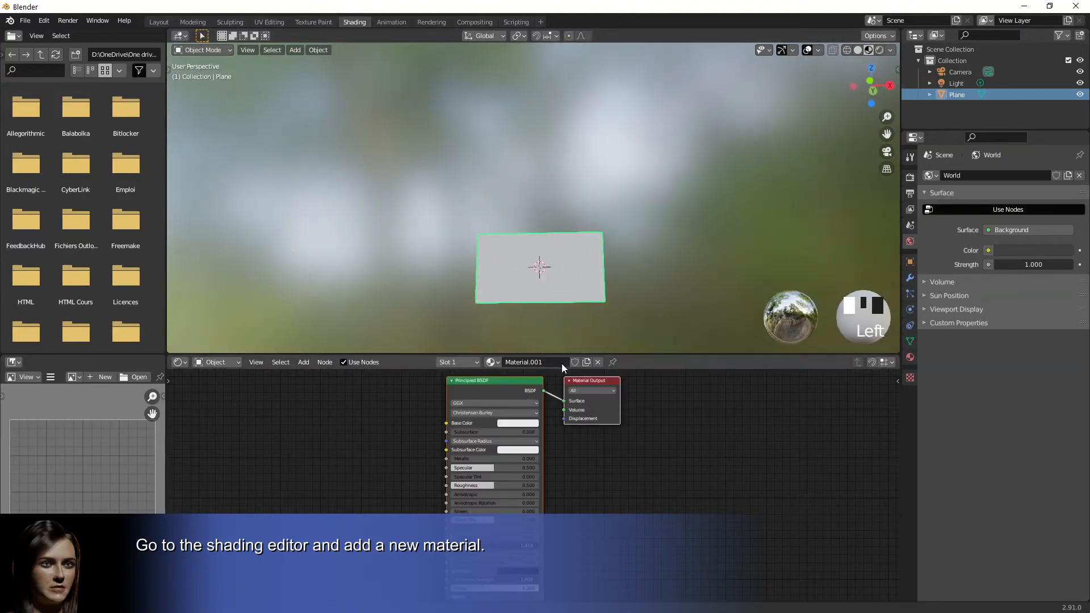
- Replace the material's Principled BSDF node with an Emission shader
left_click(522, 383)
key("shift+s")
mouse_move(522, 383)
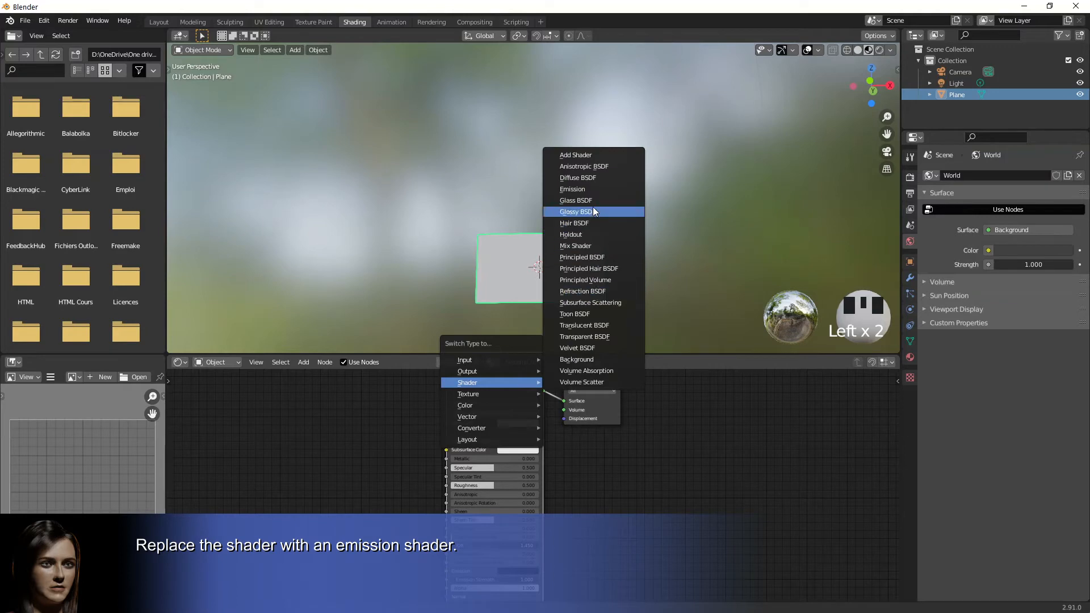
left_click(596, 188)
scroll(560, 458, "up", 2)
middle_click_drag(560, 459, 655, 515)
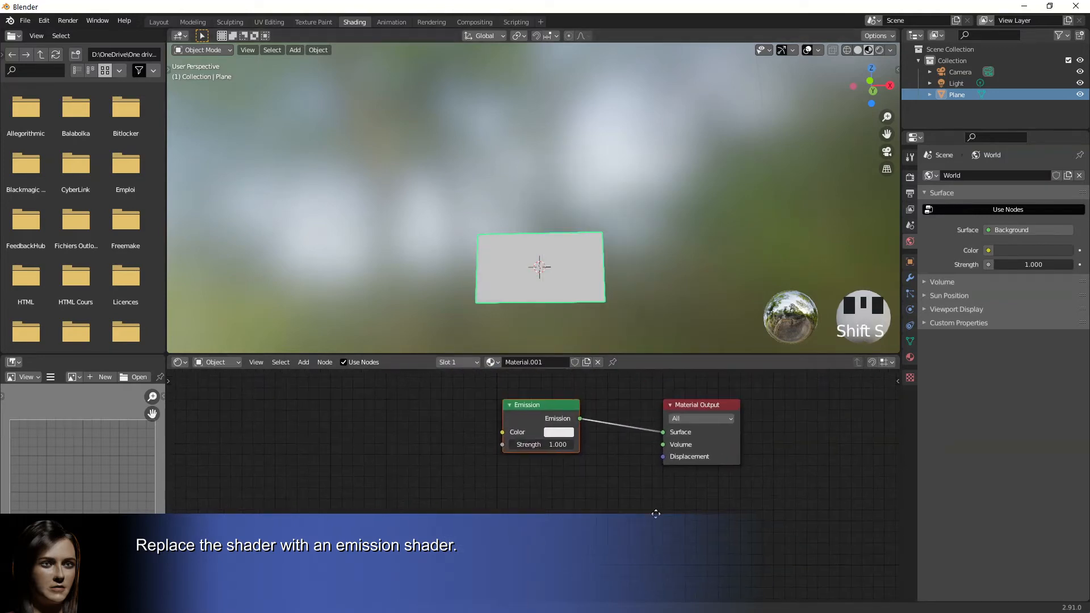
- Add an Image Texture node before the Emission shader and link its Color output to the Emission Color input
scroll(625, 501, "up", 1)
key("shift+a")
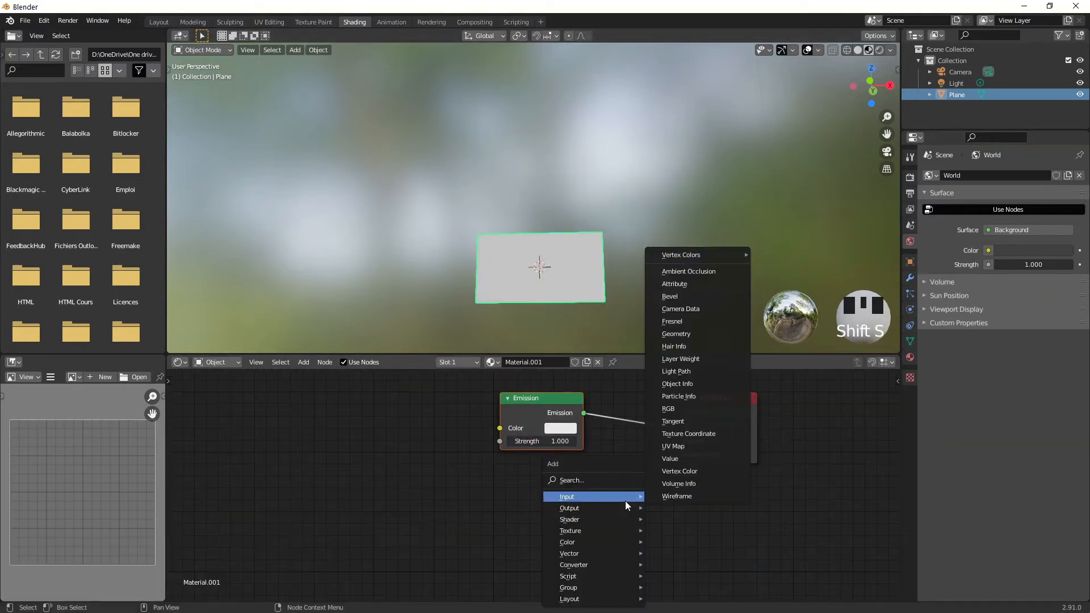
mouse_move(616, 527)
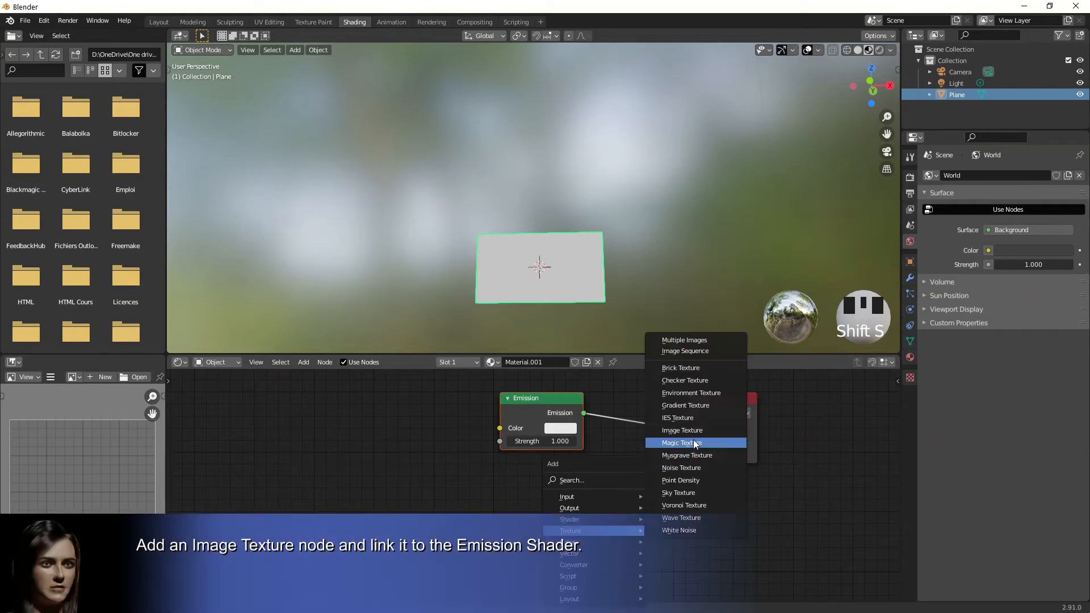
left_click(693, 432)
left_click(408, 423)
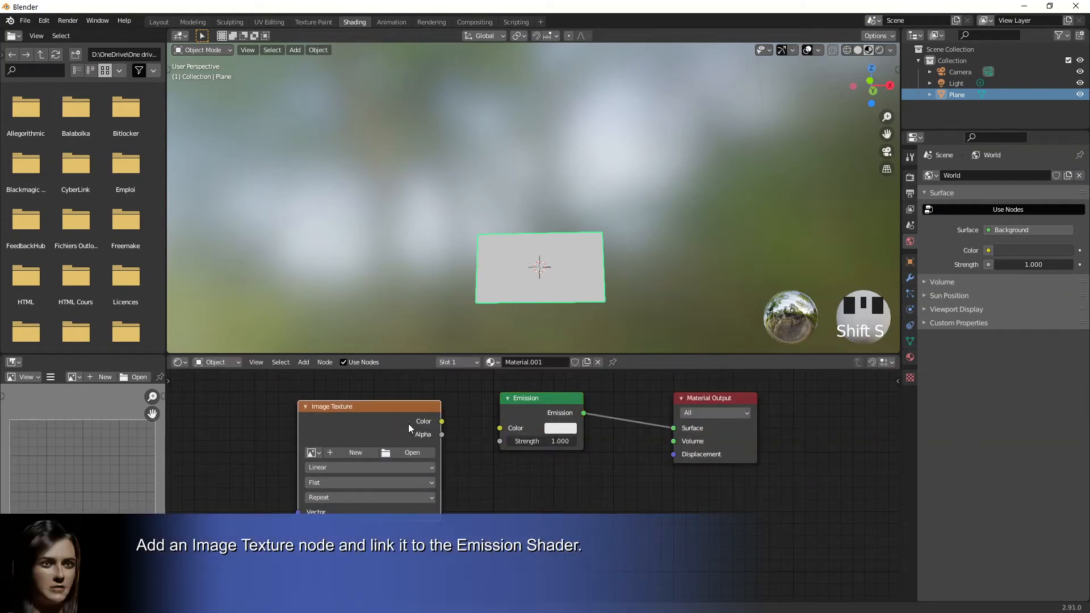
left_click_drag(442, 423, 501, 429)
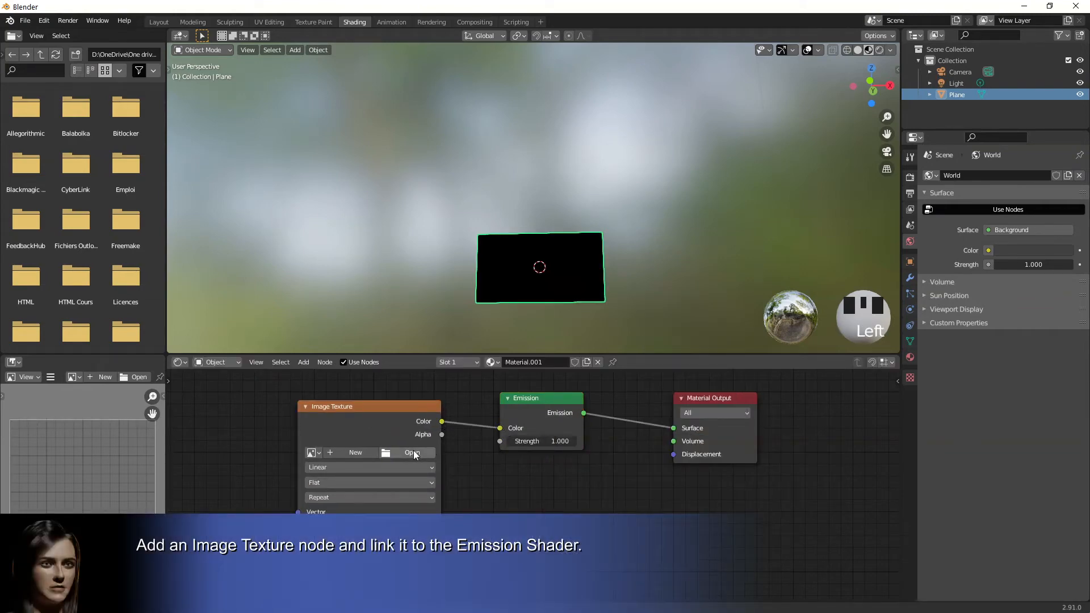
- Load the movie IMG_4480.MOV into the Image Texture node from the folder path on the clipboard
left_click(412, 453)
left_click(528, 174)
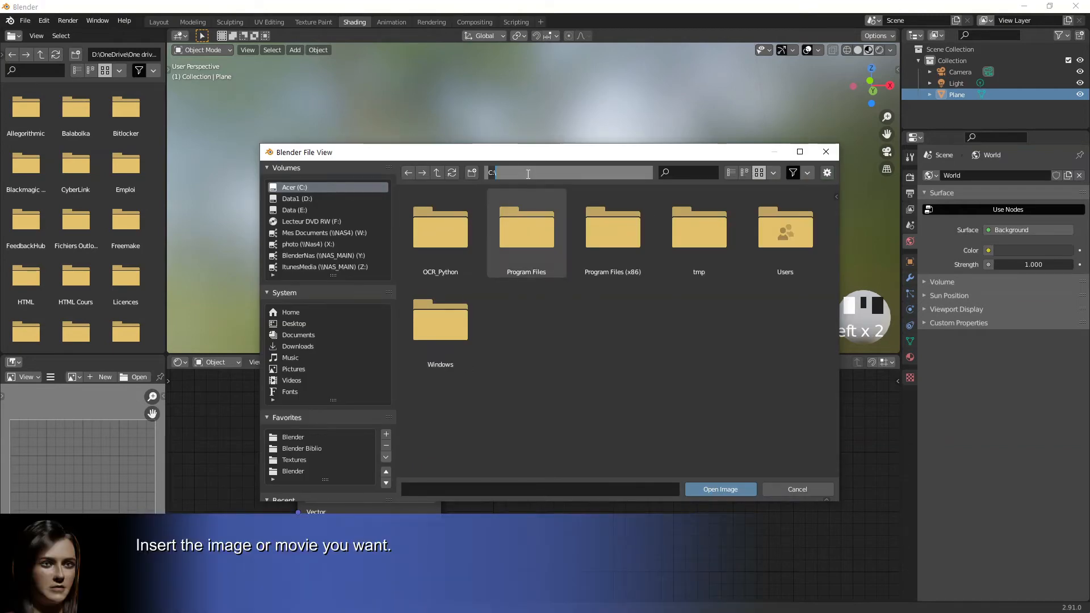
key("ctrl+v")
key("Return")
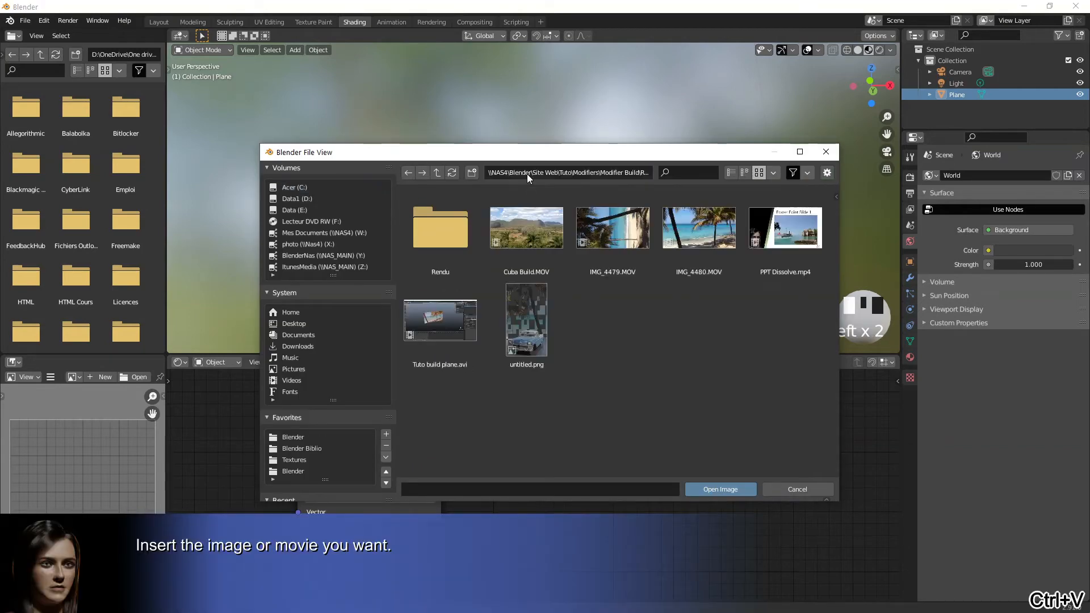
double_click(681, 206)
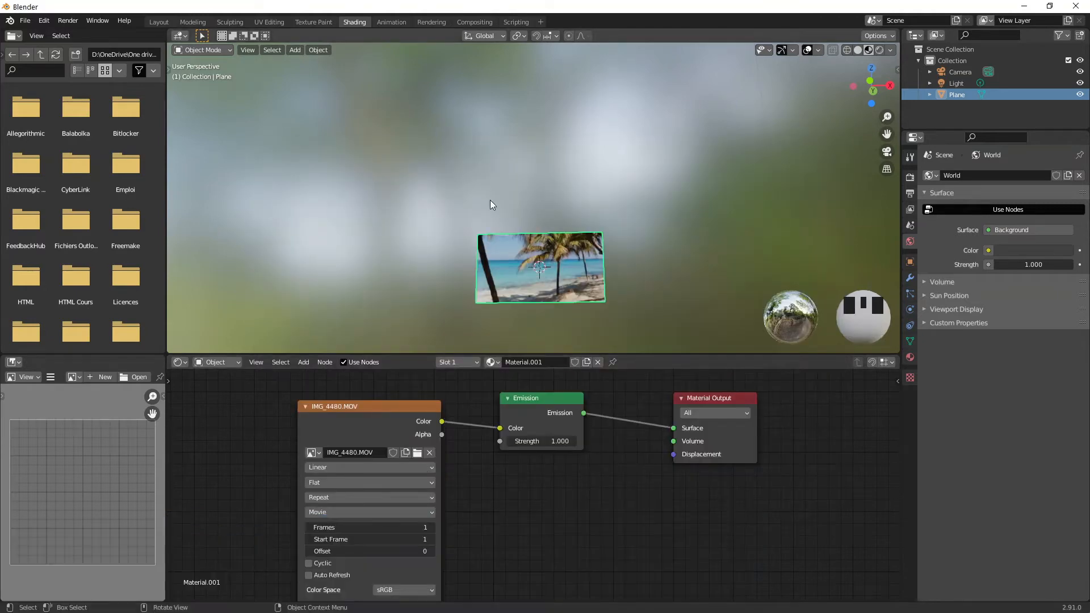
- Show the plane in Material Preview in the Layout workspace and subdivide its mesh in Edit Mode with 3 cuts
left_click(162, 22)
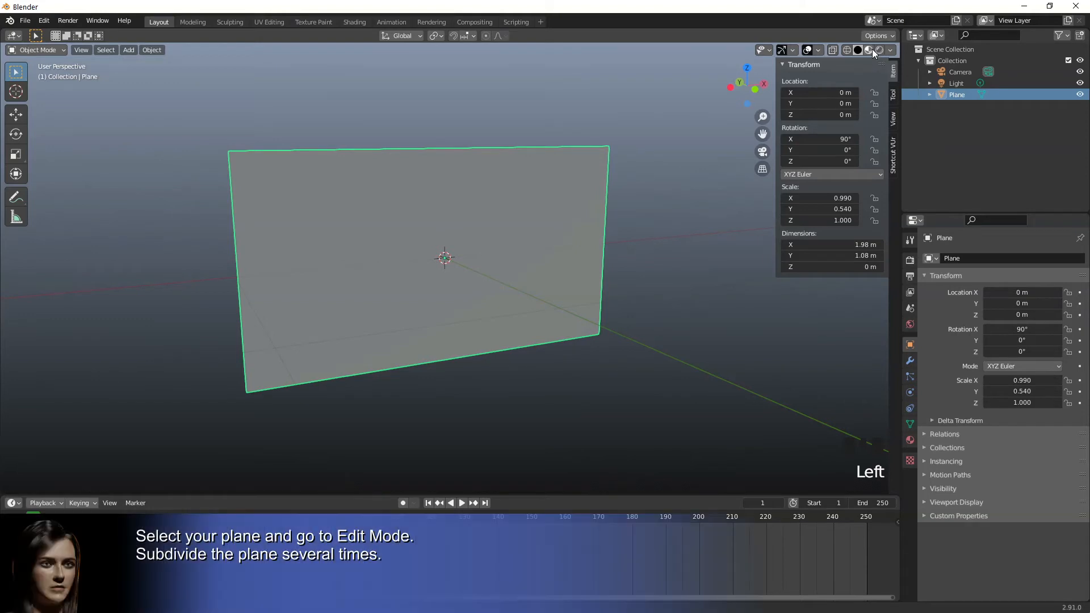
left_click(871, 50)
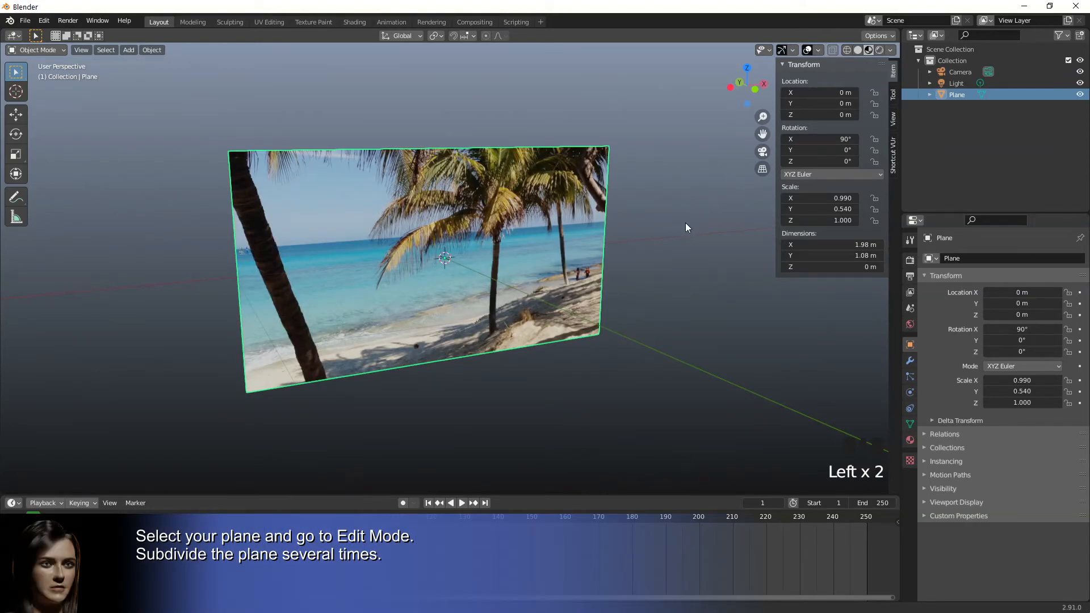
key("Tab")
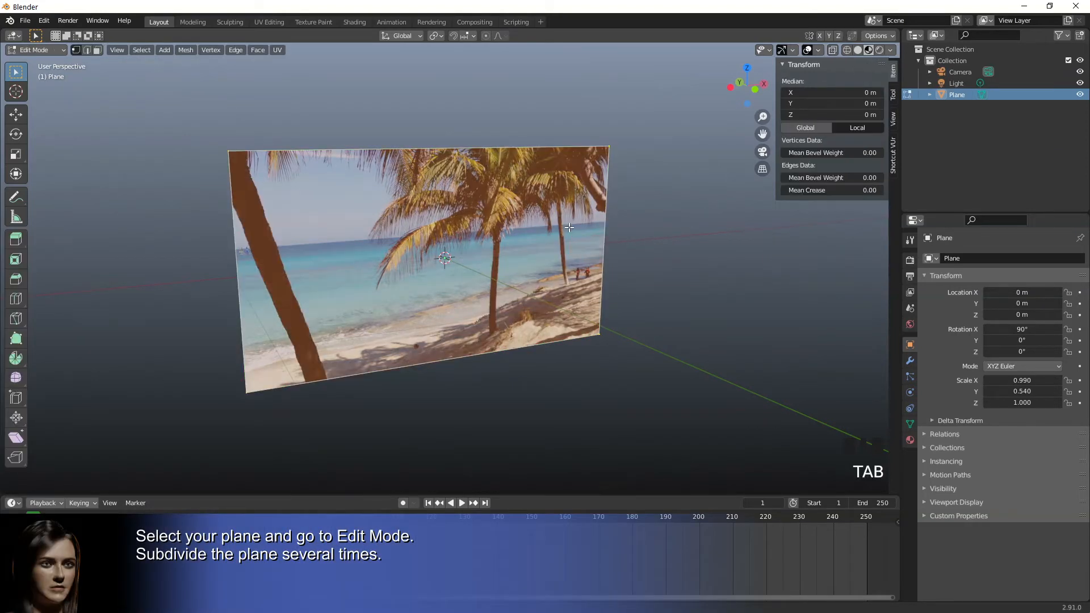
right_click(569, 227)
left_click(569, 227)
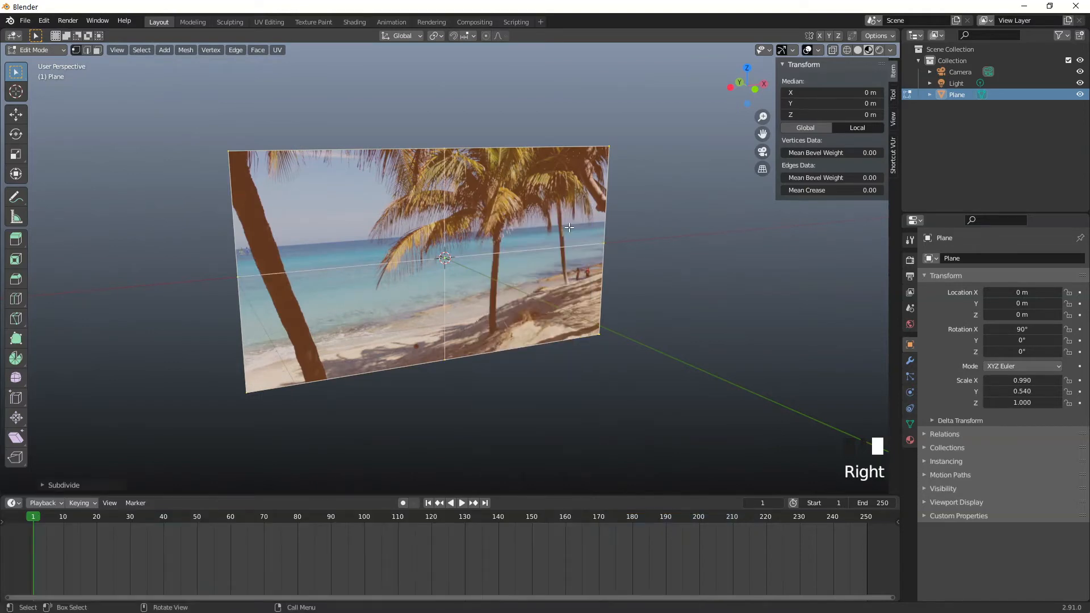
left_click(43, 485)
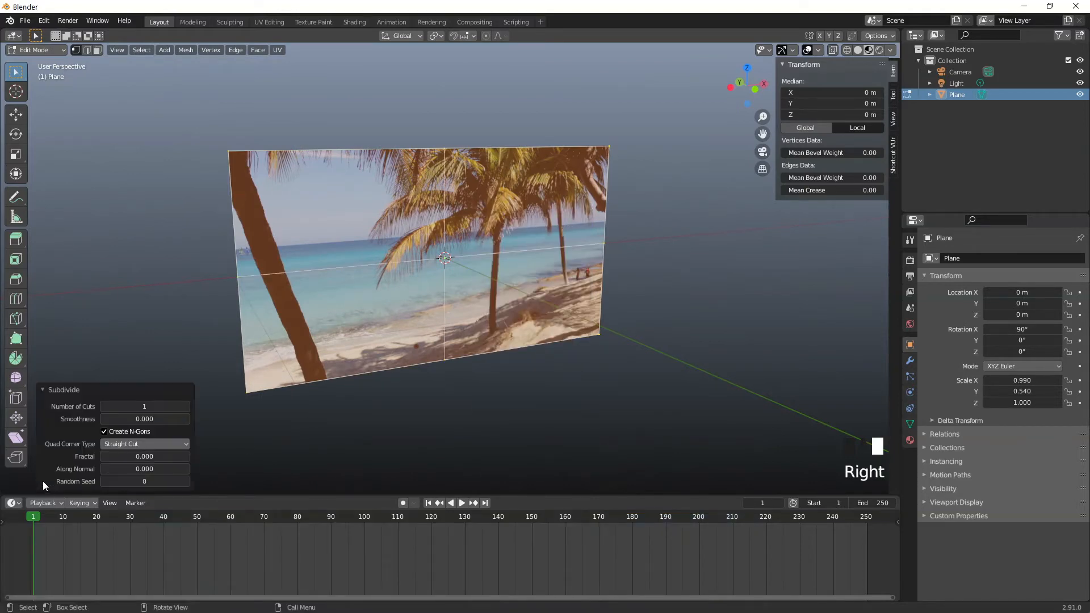
left_click(185, 407)
left_click(185, 406)
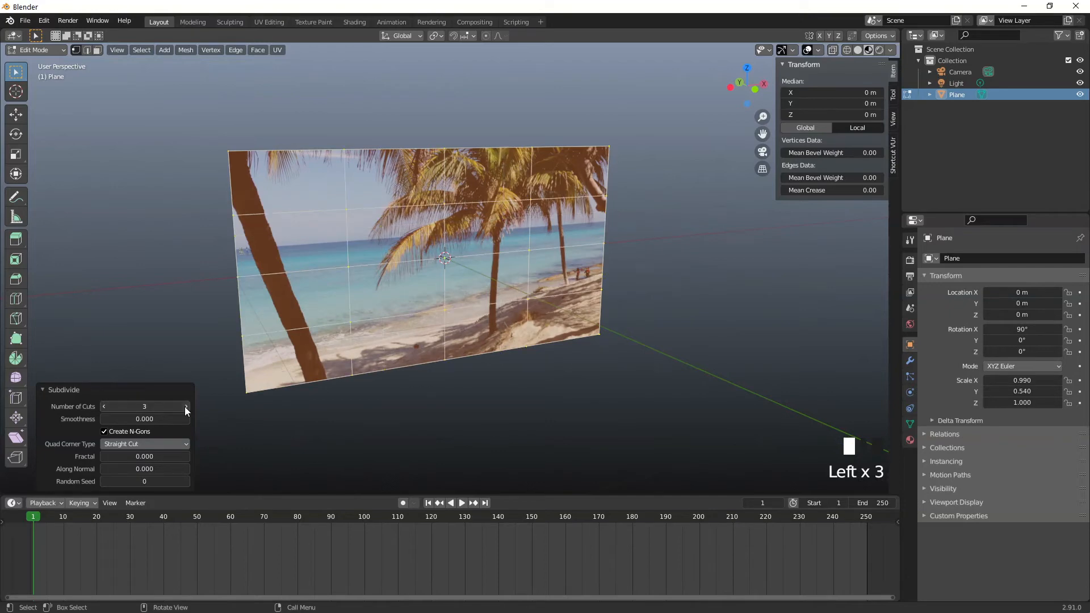
left_click(42, 388)
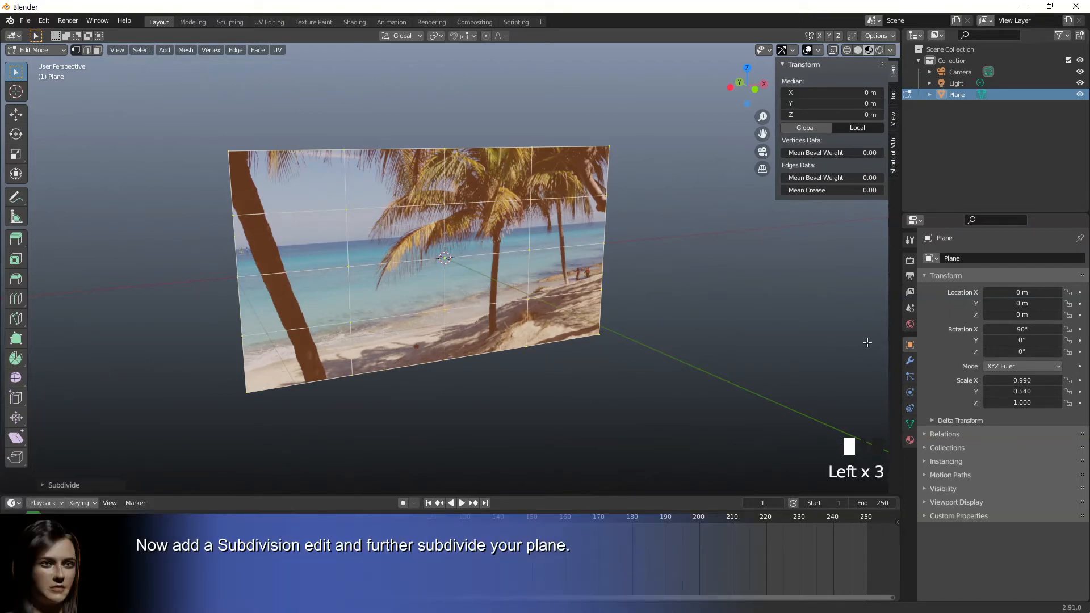
- Add a Subdivision Surface modifier to the plane, set to Simple with viewport and render levels of 3
left_click(910, 362)
left_click(954, 261)
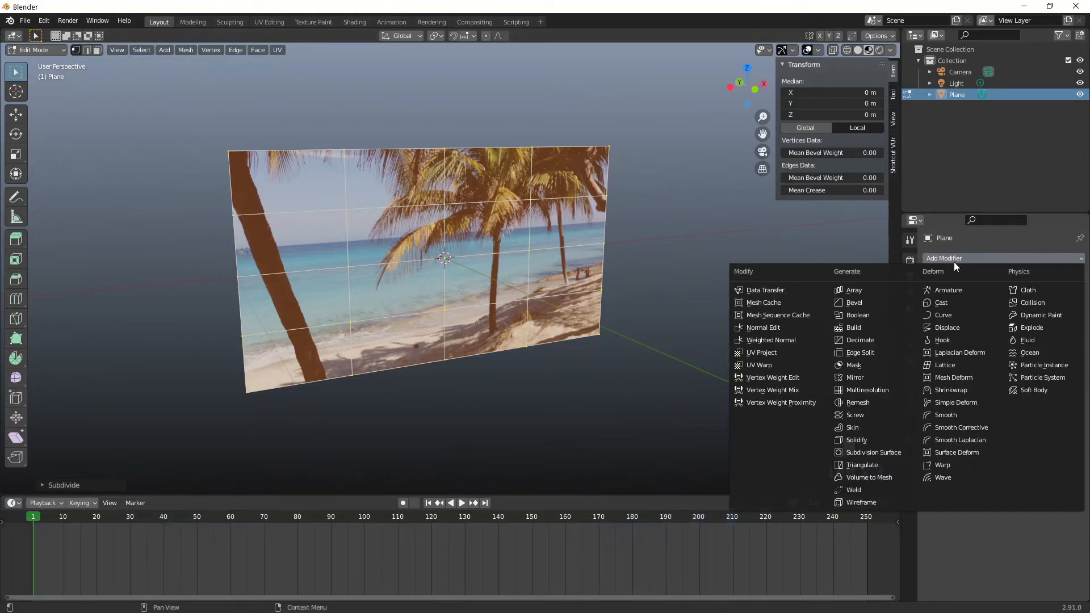
left_click(874, 452)
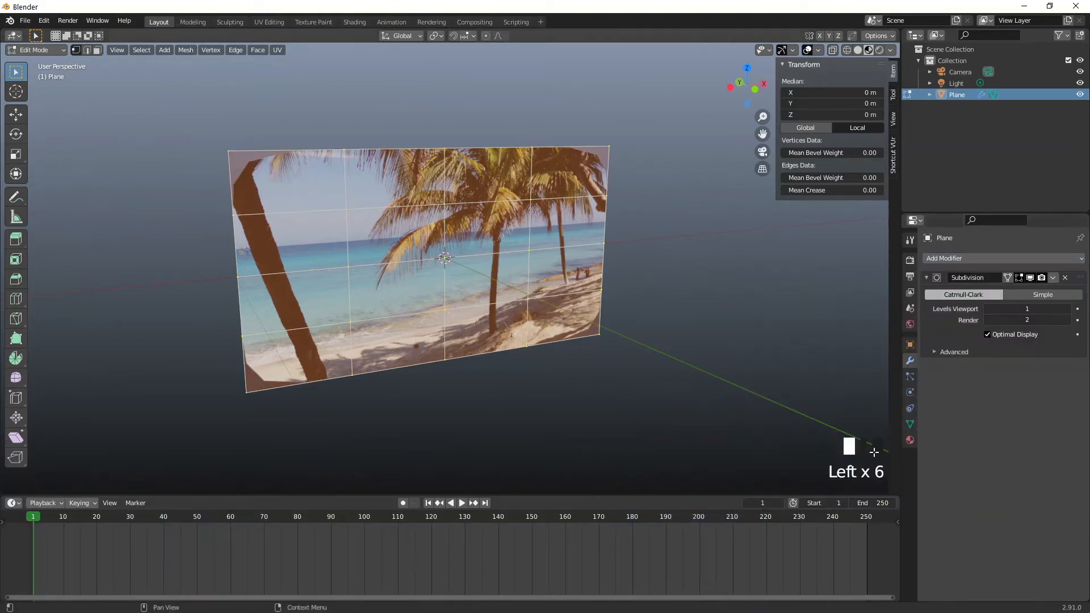
left_click(1068, 310)
left_click(1067, 310)
left_click(1068, 320)
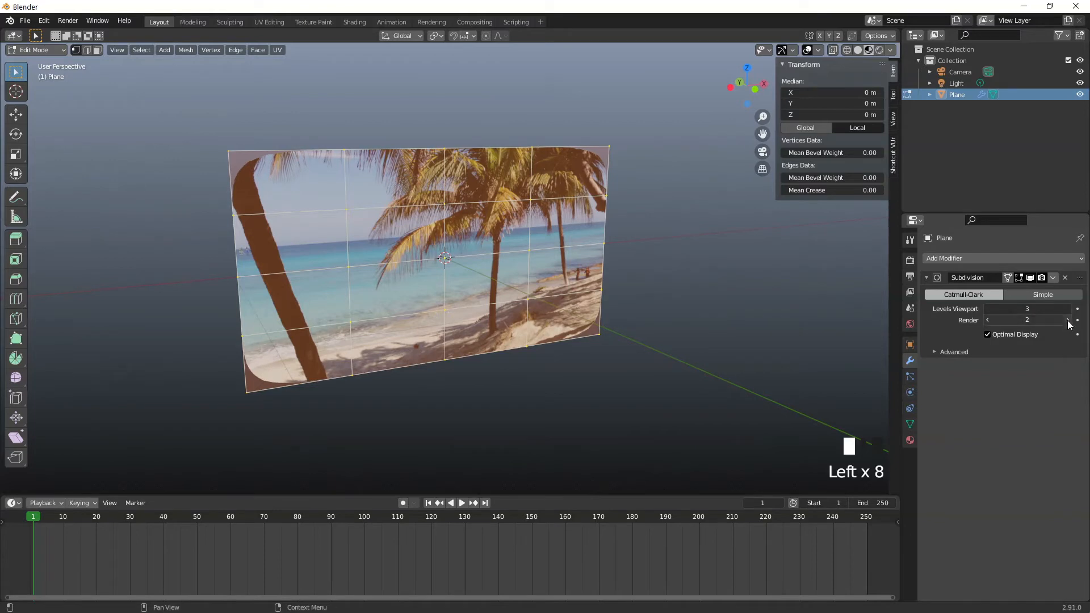
left_click(1045, 294)
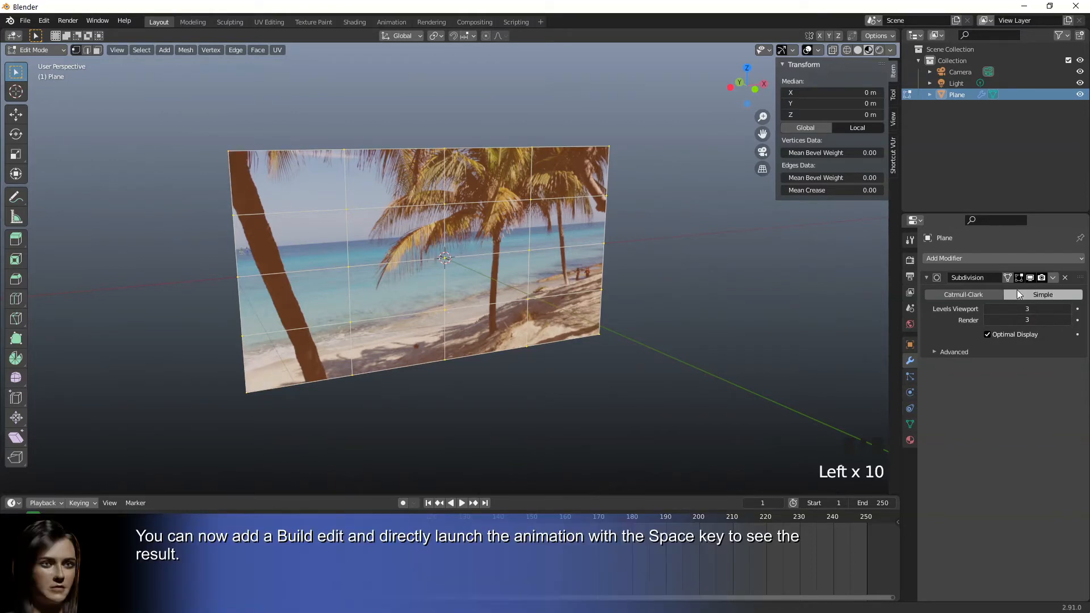
- Add a Build modifier to the plane and set the animation's end frame to 100
left_click(987, 259)
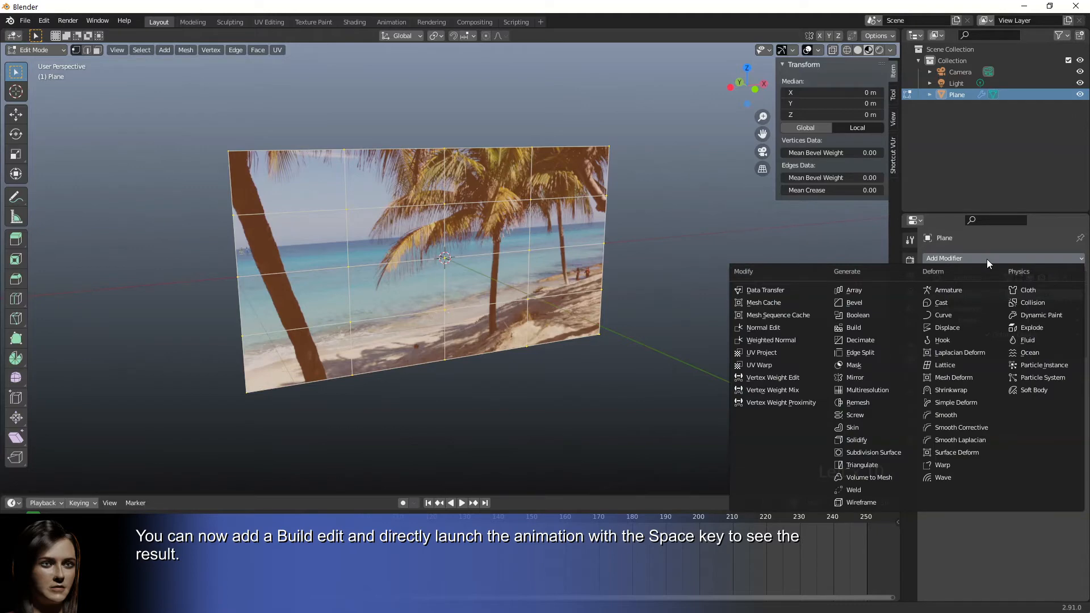
left_click(868, 328)
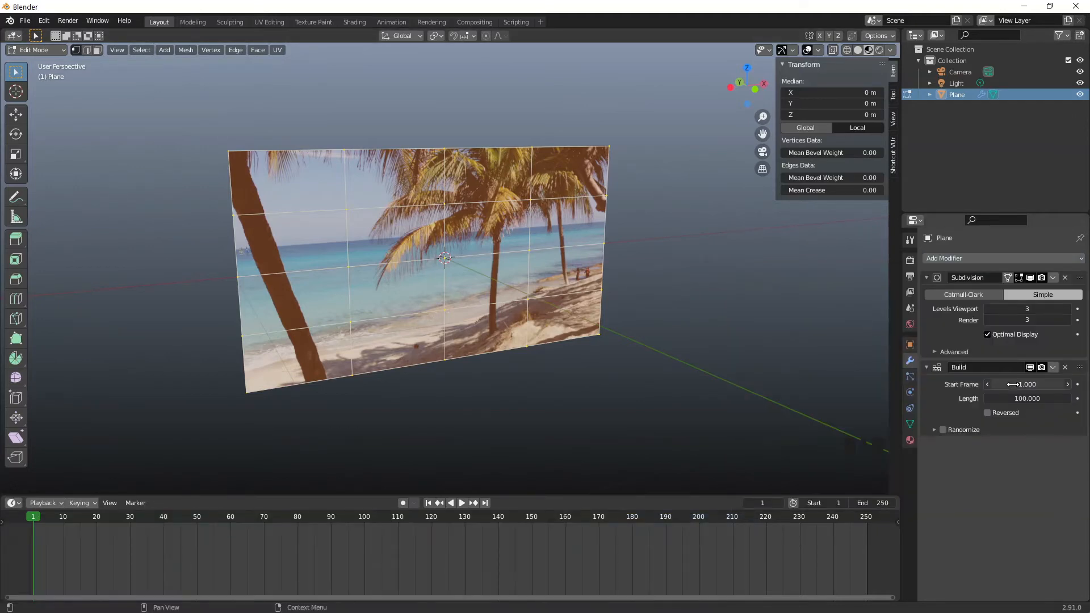
left_click(876, 503)
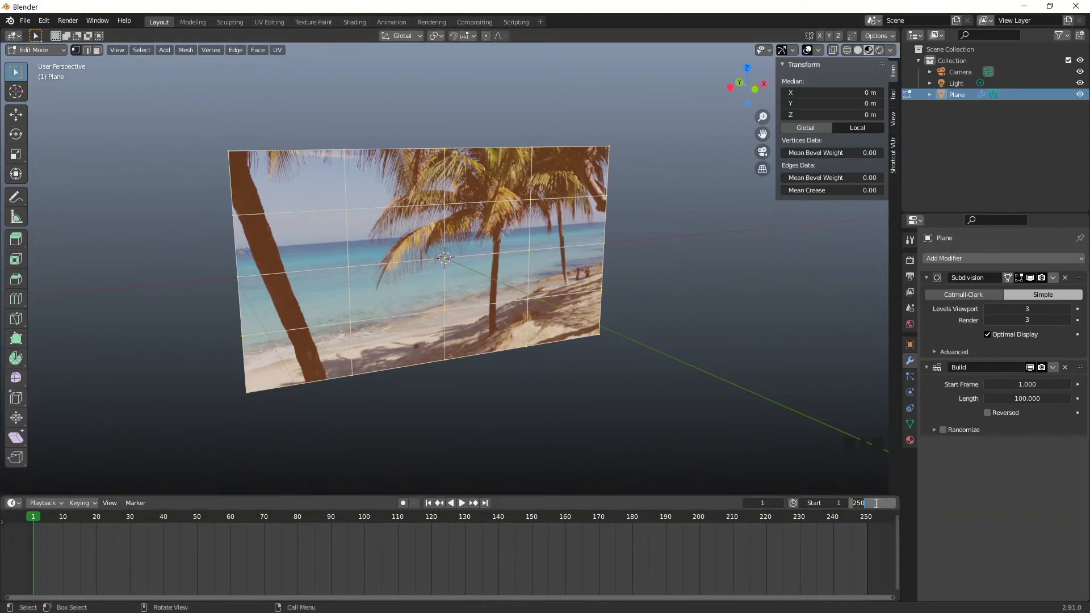
type("100")
key("Return")
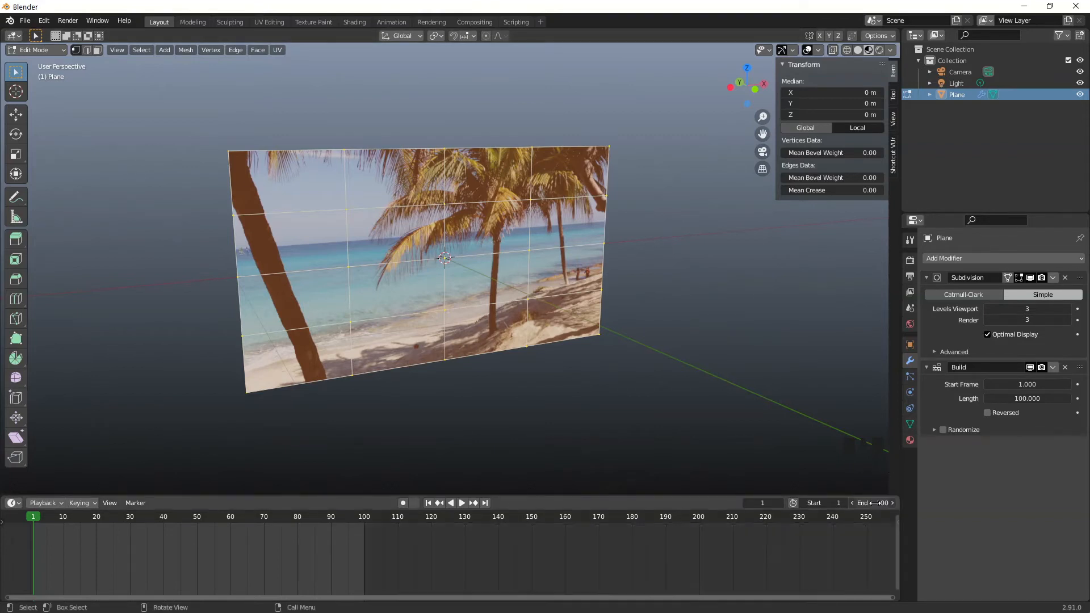
- Return to Object Mode, play the animation to preview the Build effect, and stop it
key("Tab")
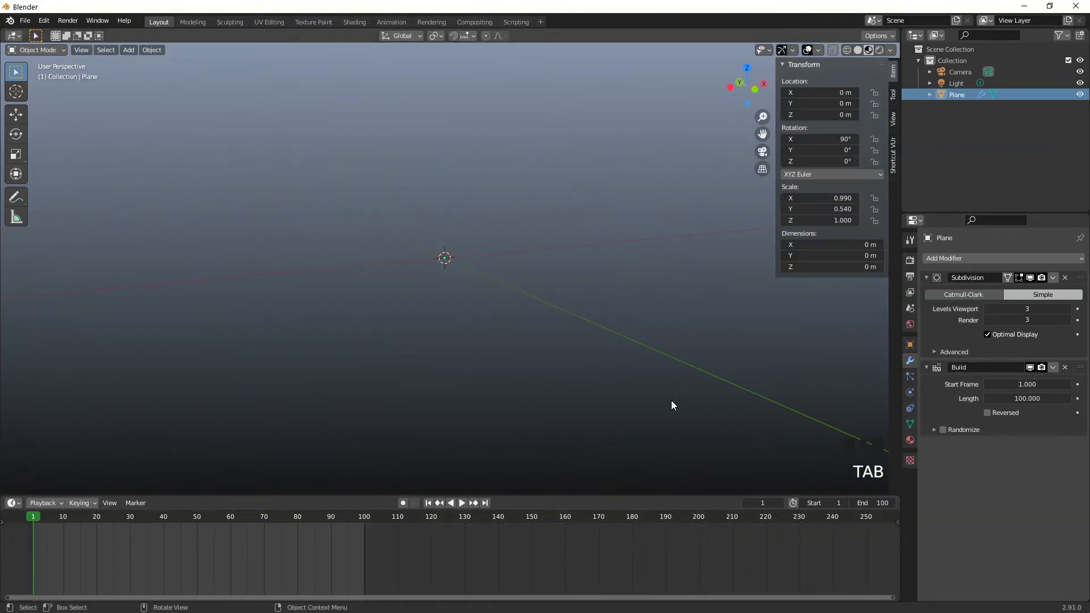
key("space")
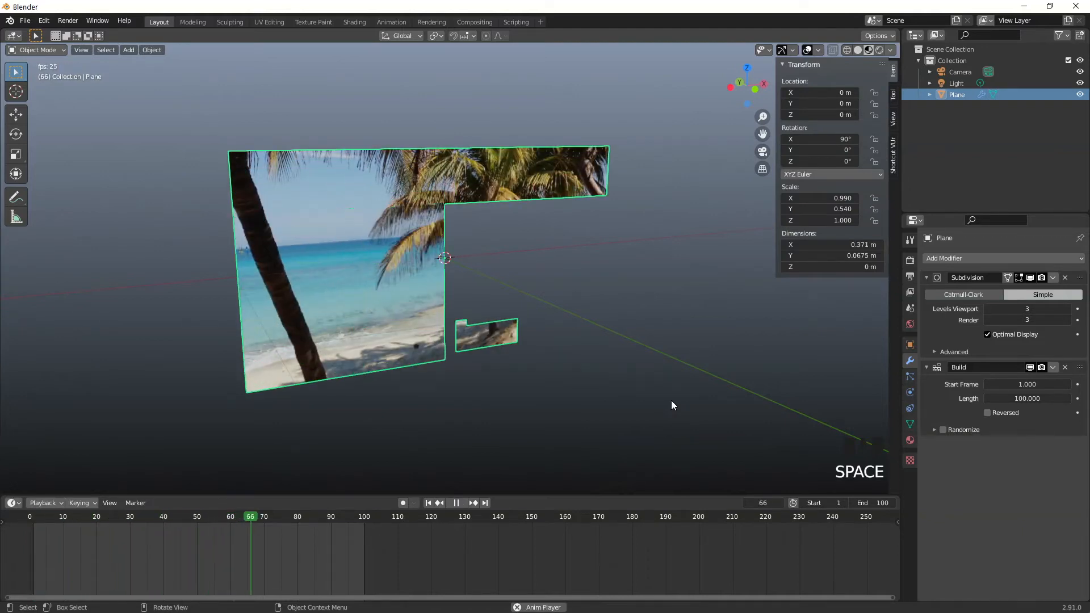
key("space")
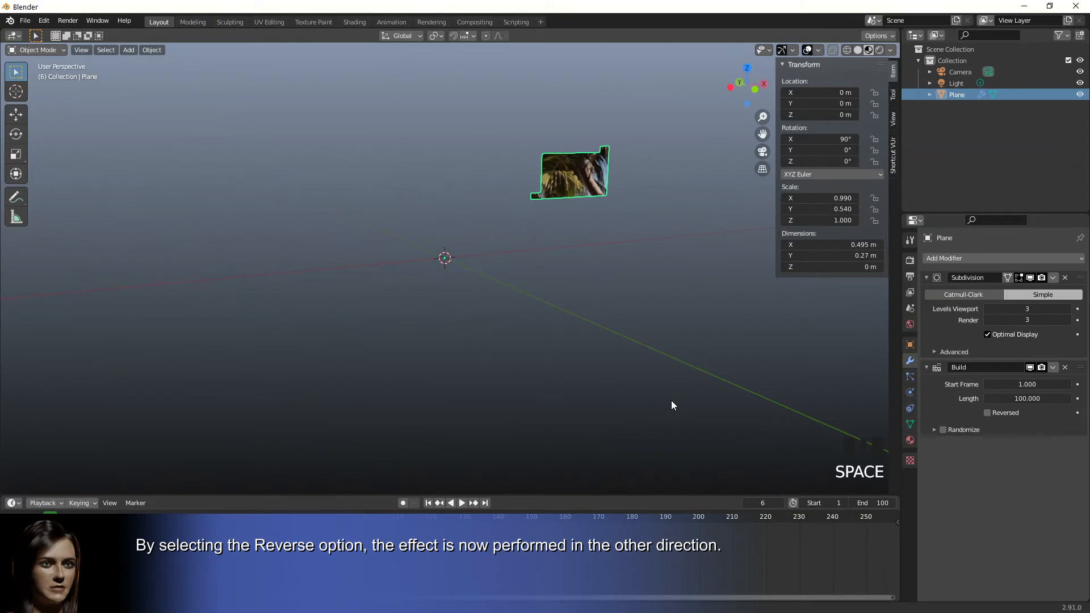
- Enable the Build modifier's Reversed option, rewind to frame 1, and play the animation to preview the reversed effect
left_click(987, 412)
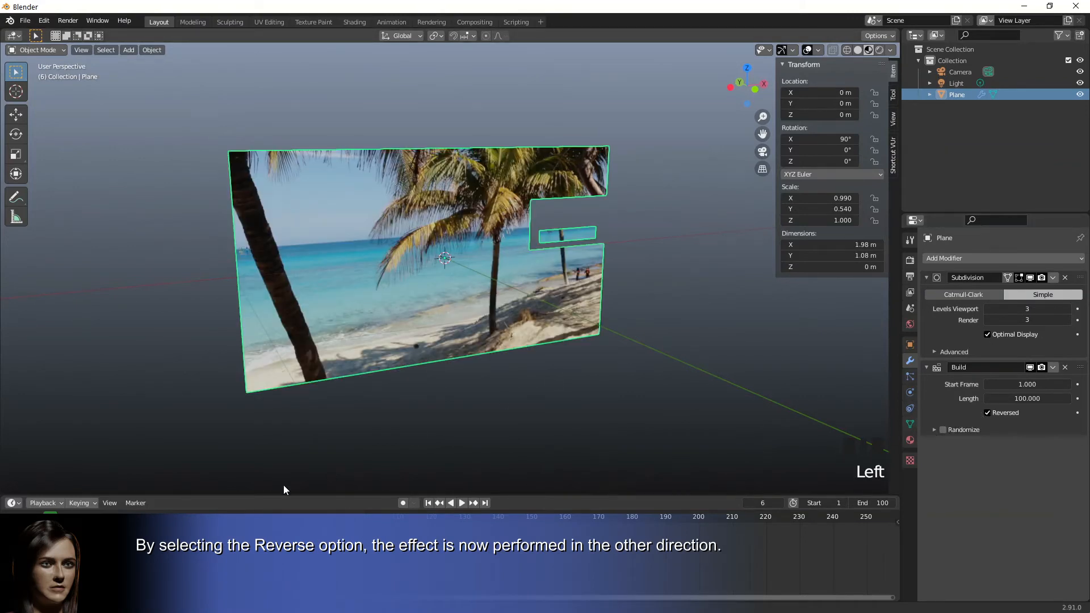
left_click_drag(49, 517, 33, 517)
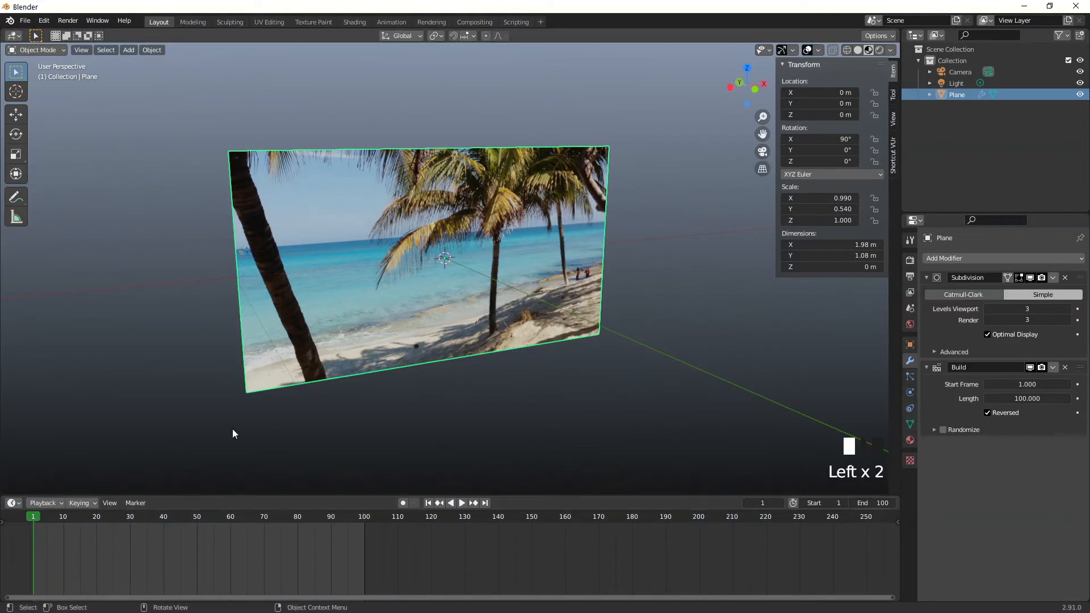
key("space")
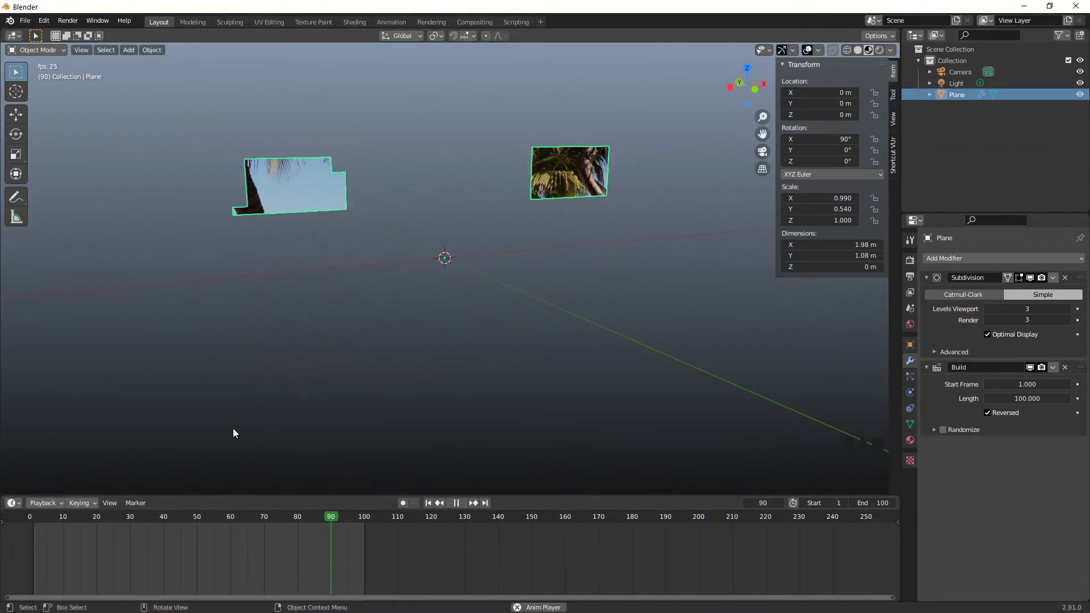
key("space")
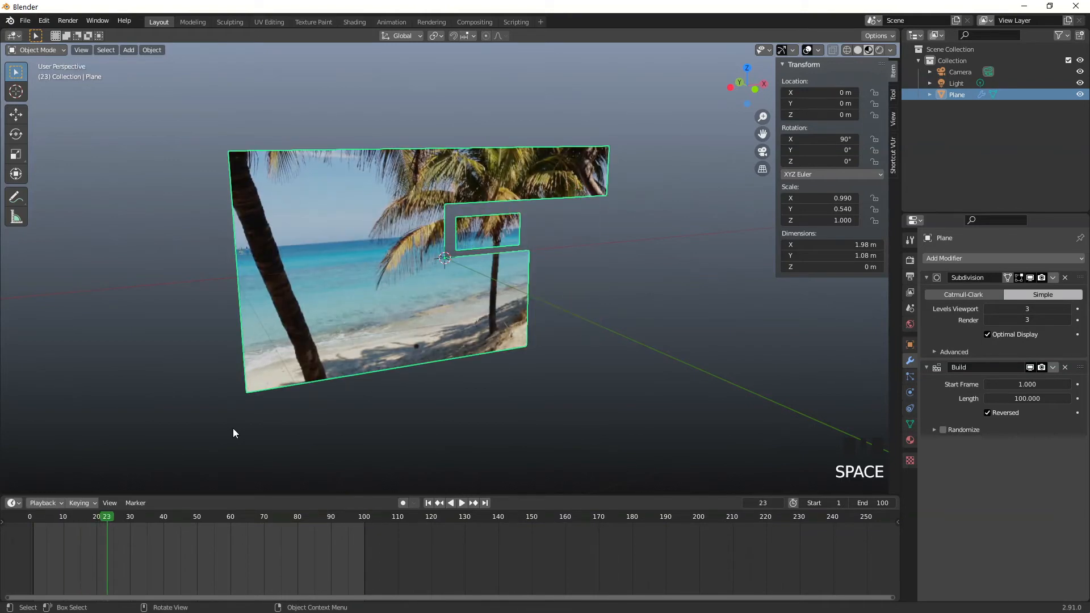
- Rewind to frame 1, enable Randomize on the plane's Build modifier, and play the animation to preview the random disappearance
left_click_drag(105, 519, 32, 521)
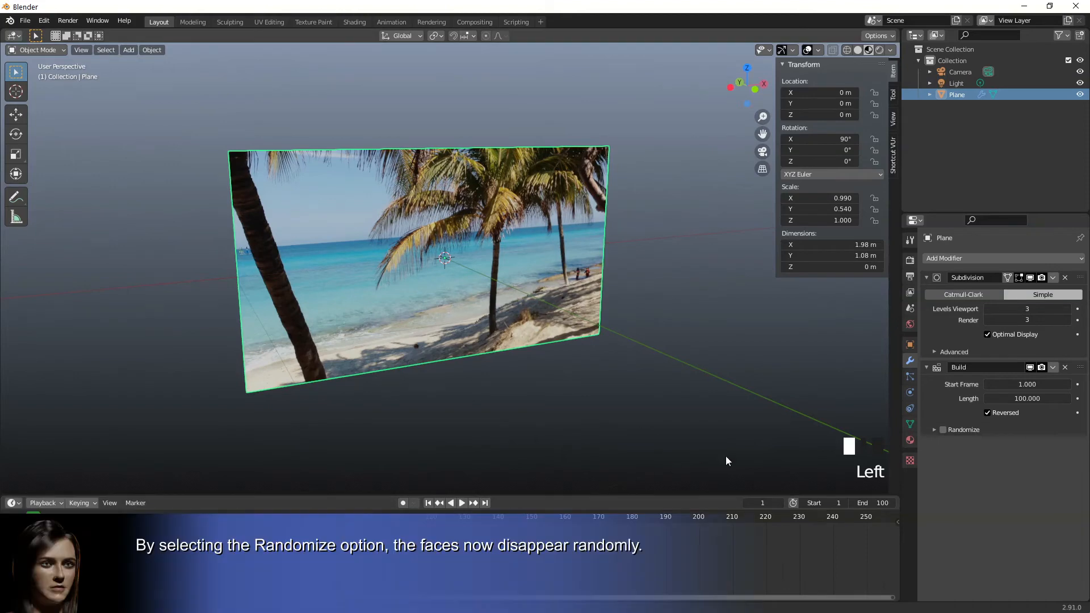
left_click(944, 429)
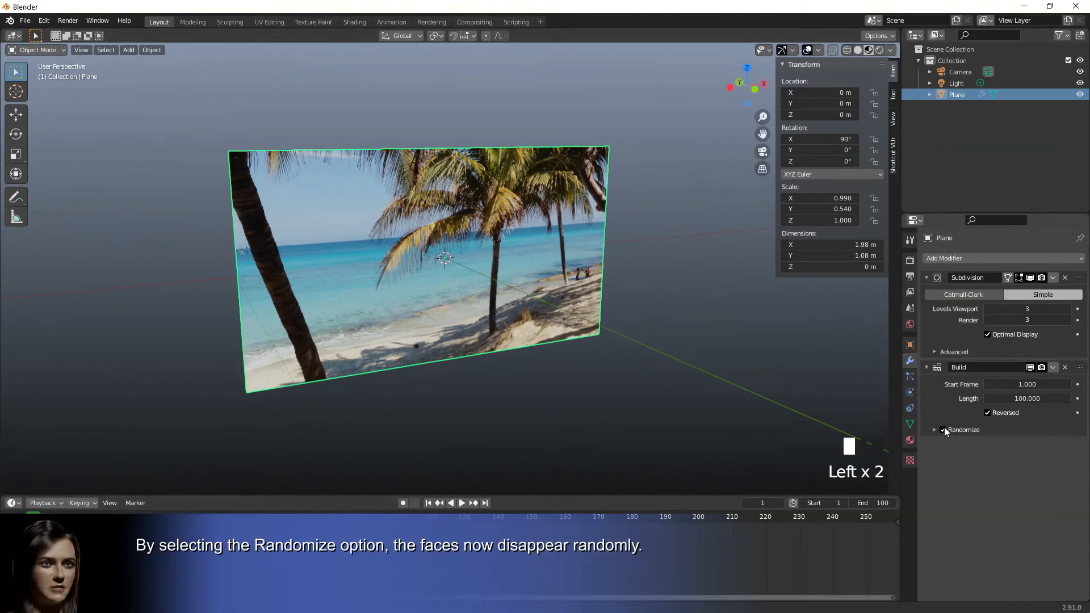
key("space")
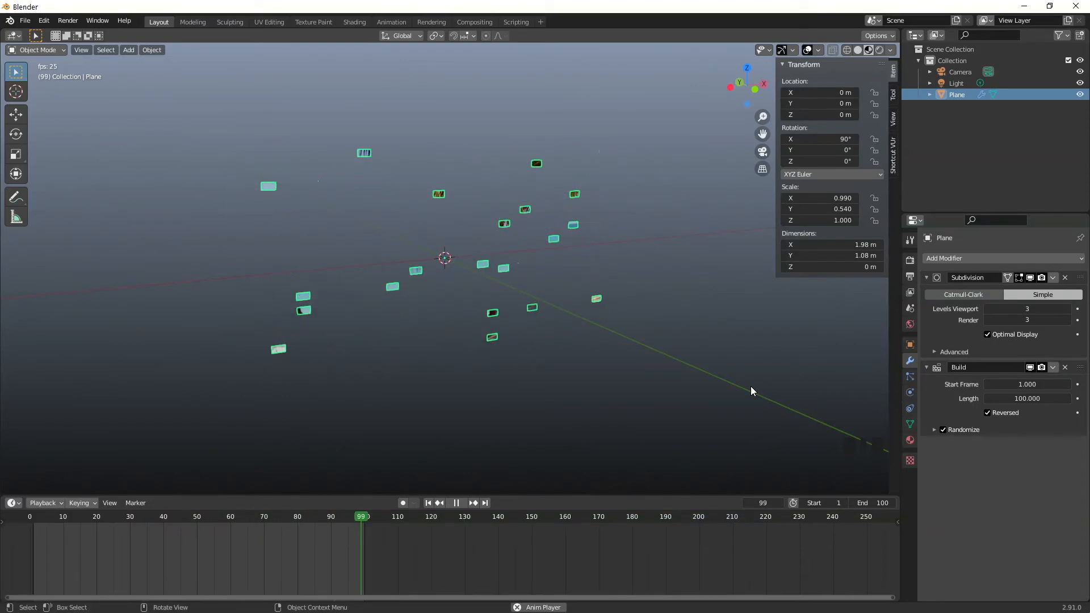
key("space")
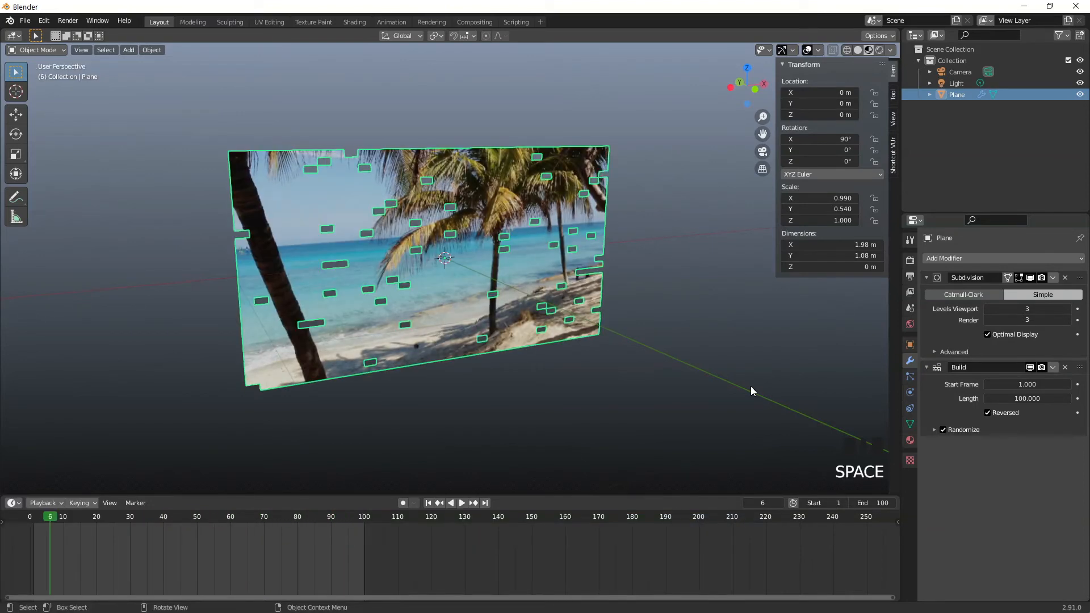
- Disable the Build modifier's Reversed option and play the animation to preview the faces appearing randomly
left_click(988, 413)
key("space")
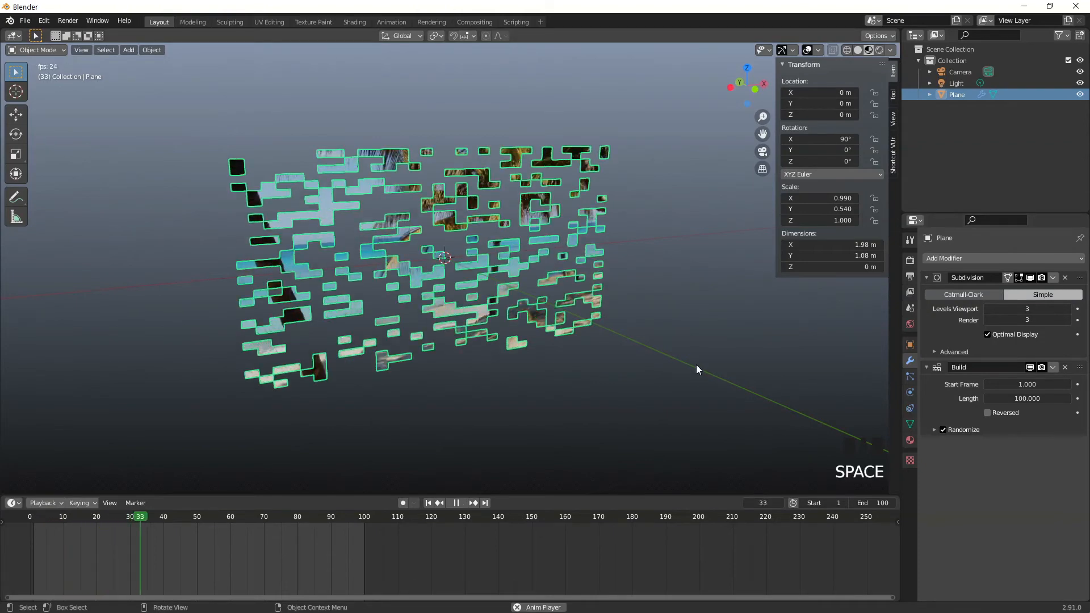
key("space")
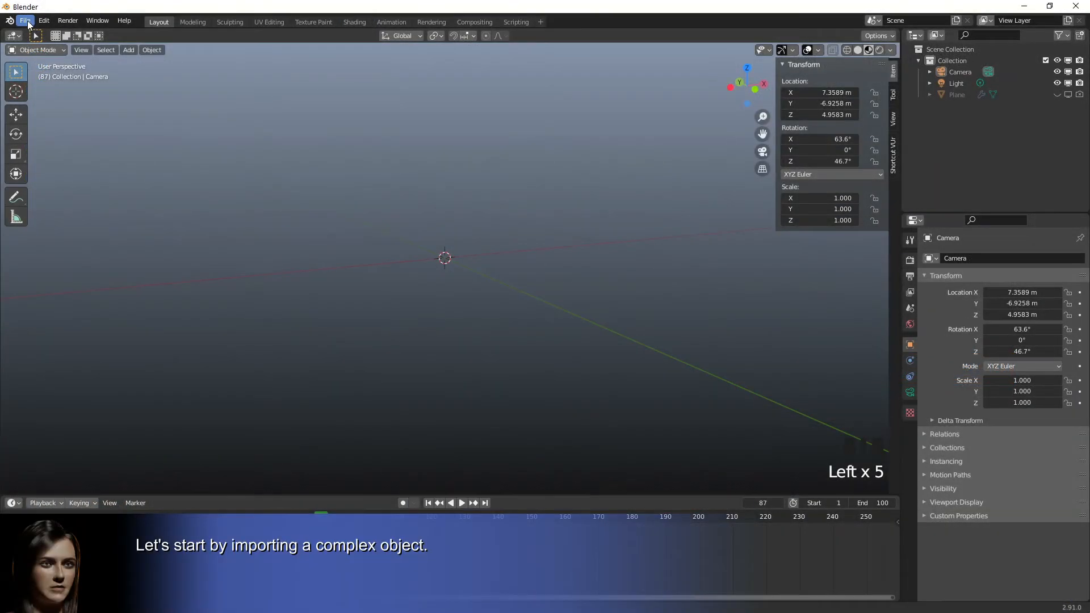
- Append the Chevrolet object from the Chevrolet 1956 blend file and frame the whole car in the view
left_click(26, 21)
left_click(44, 146)
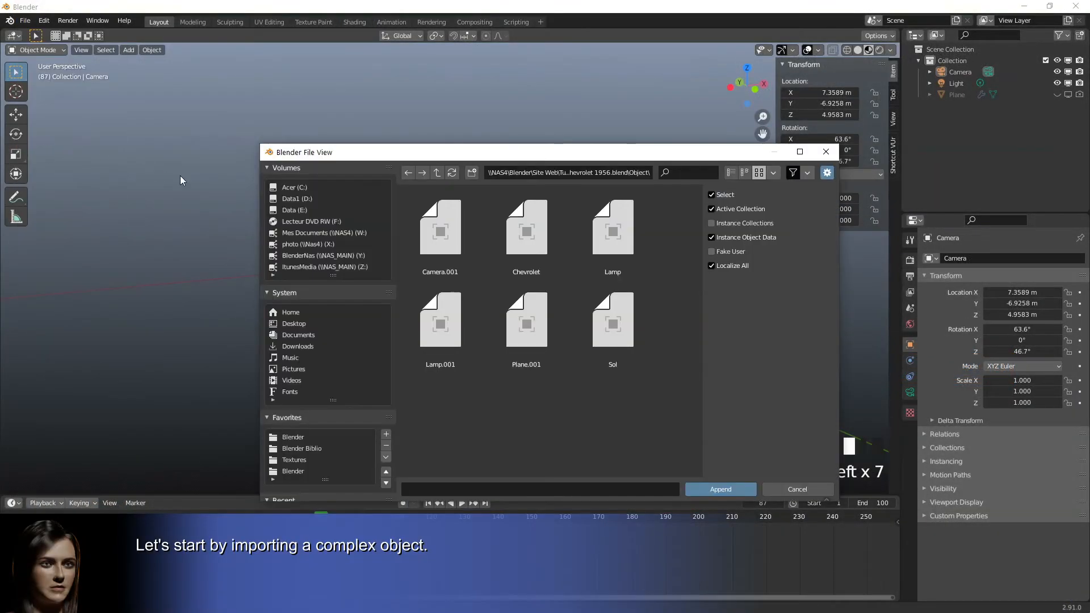
double_click(521, 252)
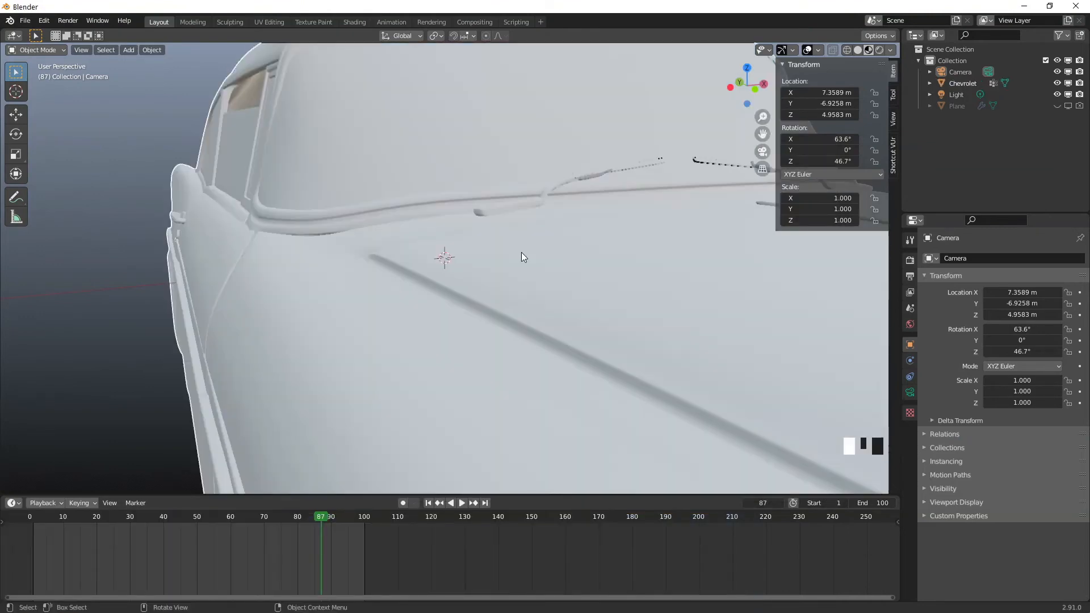
scroll(521, 253, "down", 4)
scroll(521, 252, "down", 2)
middle_click_drag(522, 252, 523, 243)
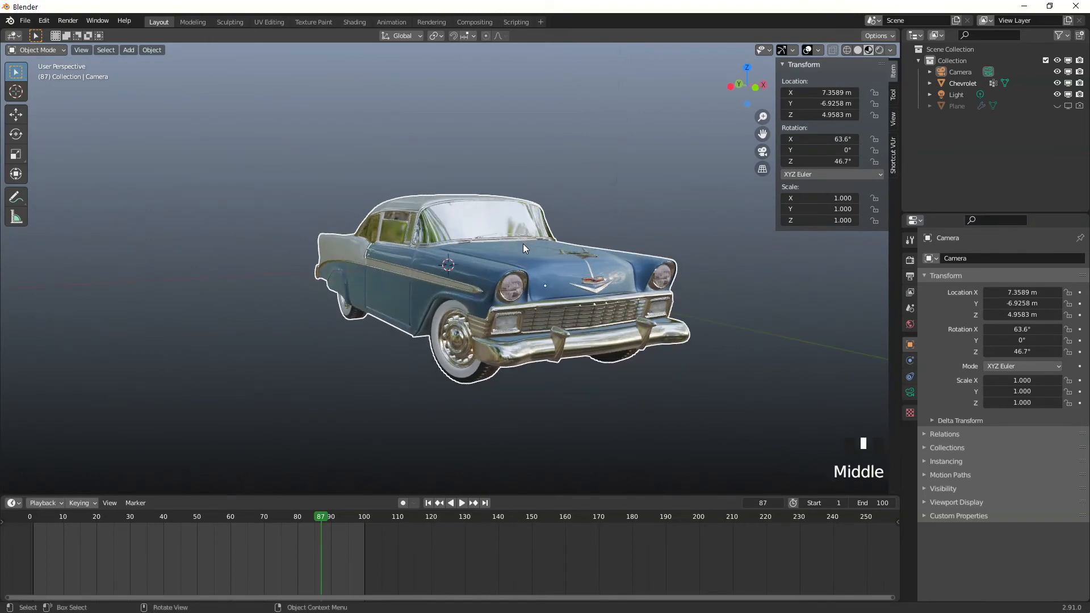
- Select the car, examine its full mesh in Edit Mode from several angles, and return to Object Mode
left_click(524, 275)
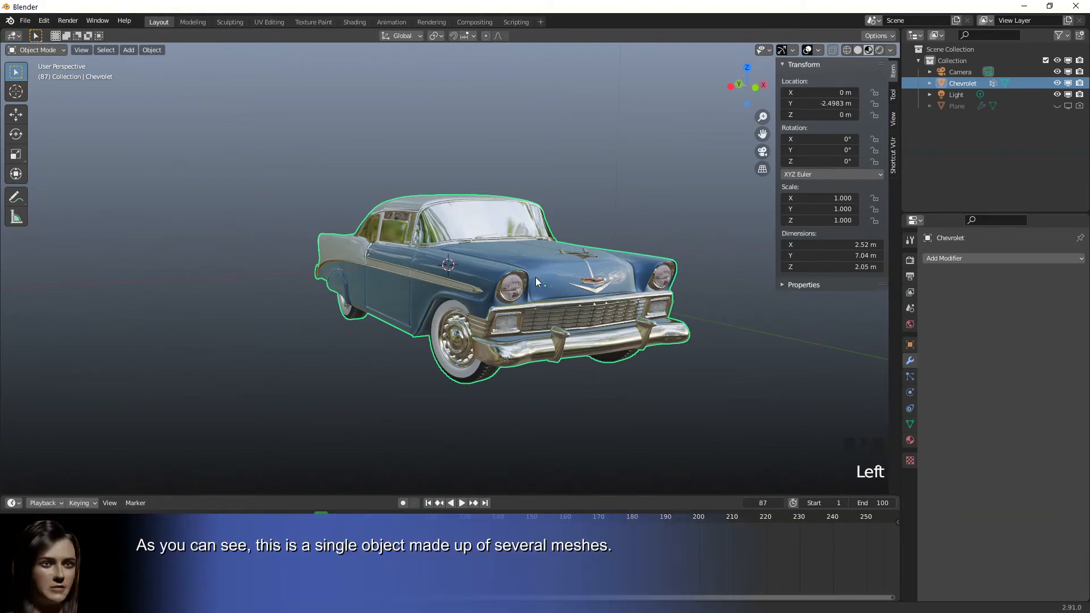
key("Tab")
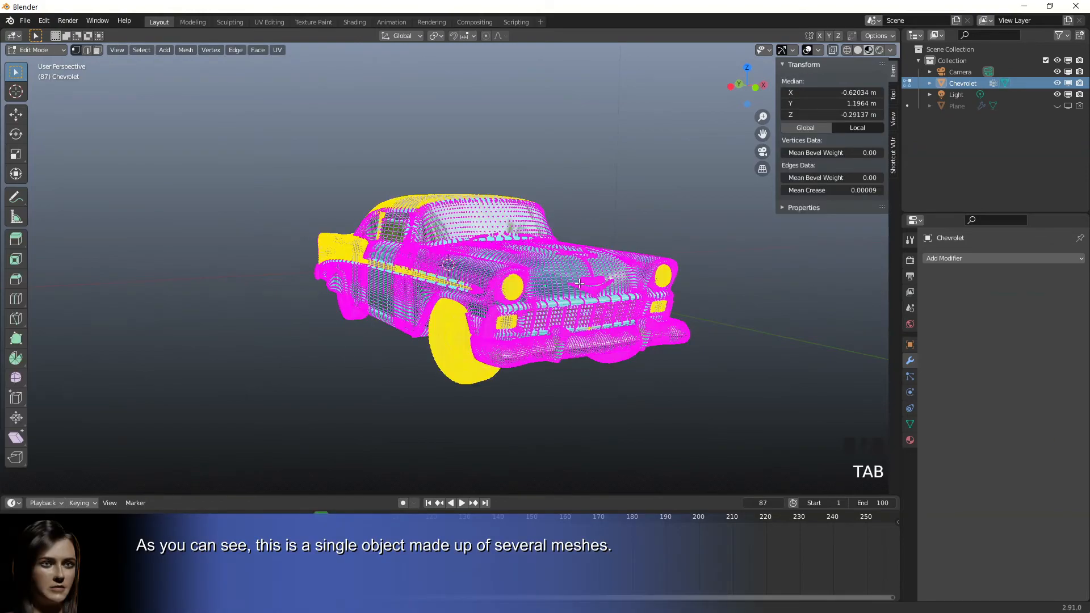
middle_click_drag(579, 283, 504, 294)
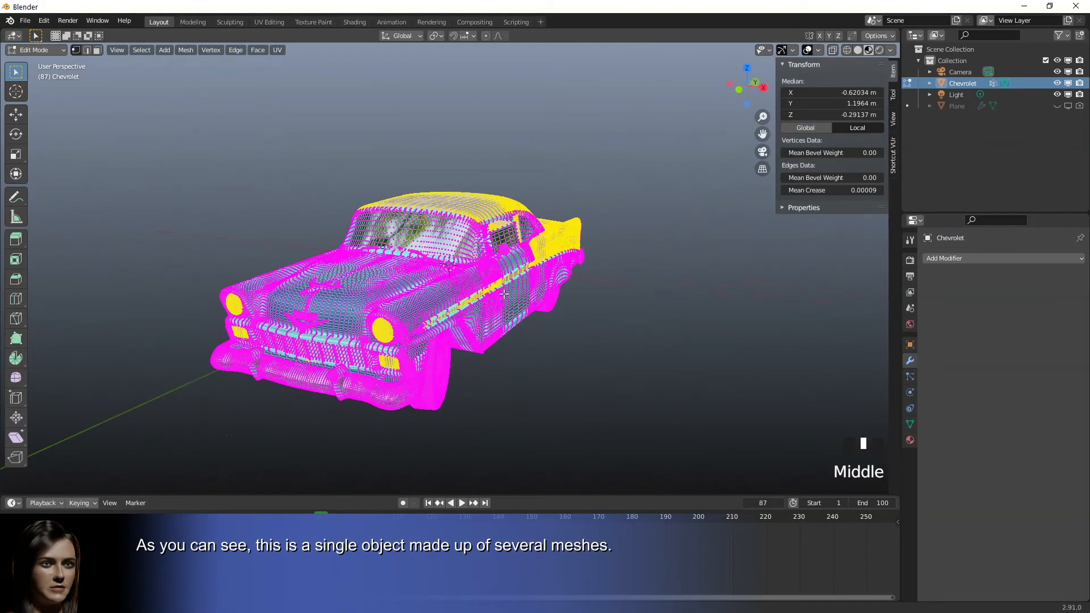
left_click(558, 333)
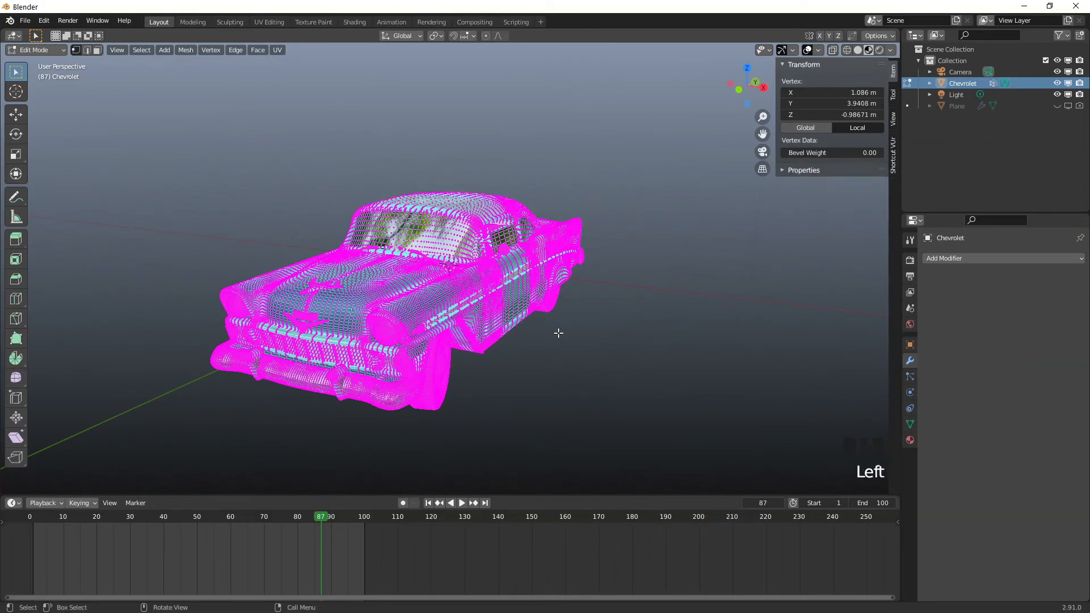
key("a")
middle_click_drag(558, 333, 614, 331)
key("Tab")
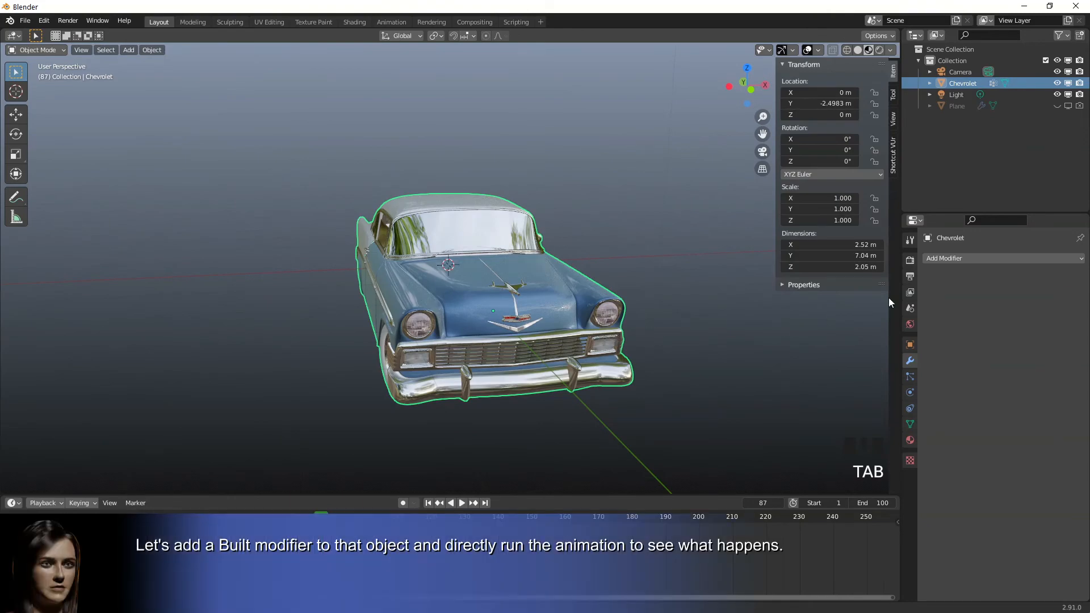
- Add a Build modifier to the Chevrolet car
left_click(944, 259)
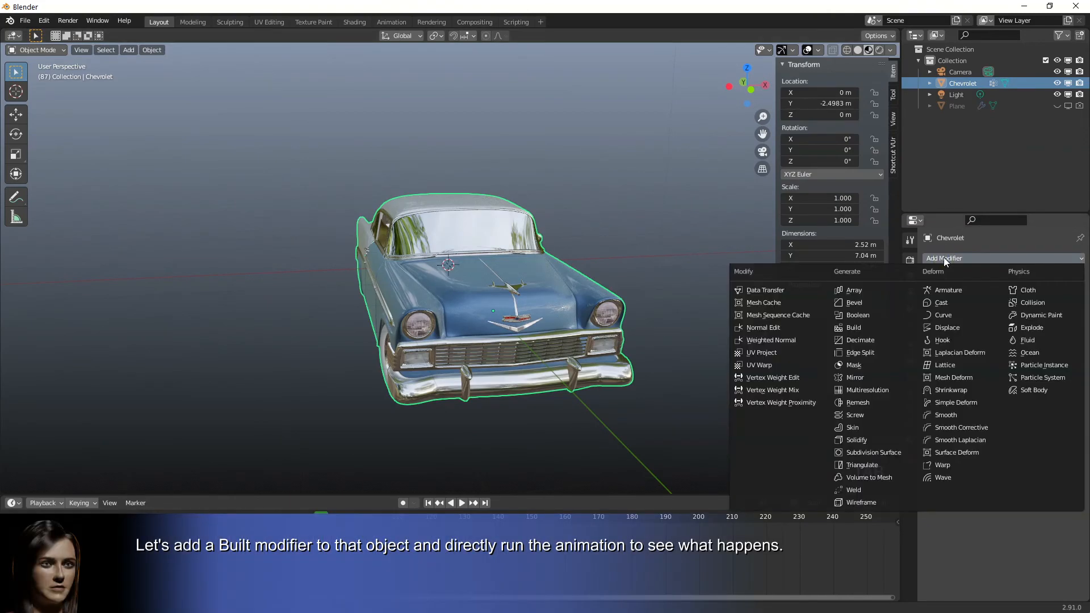
left_click(876, 329)
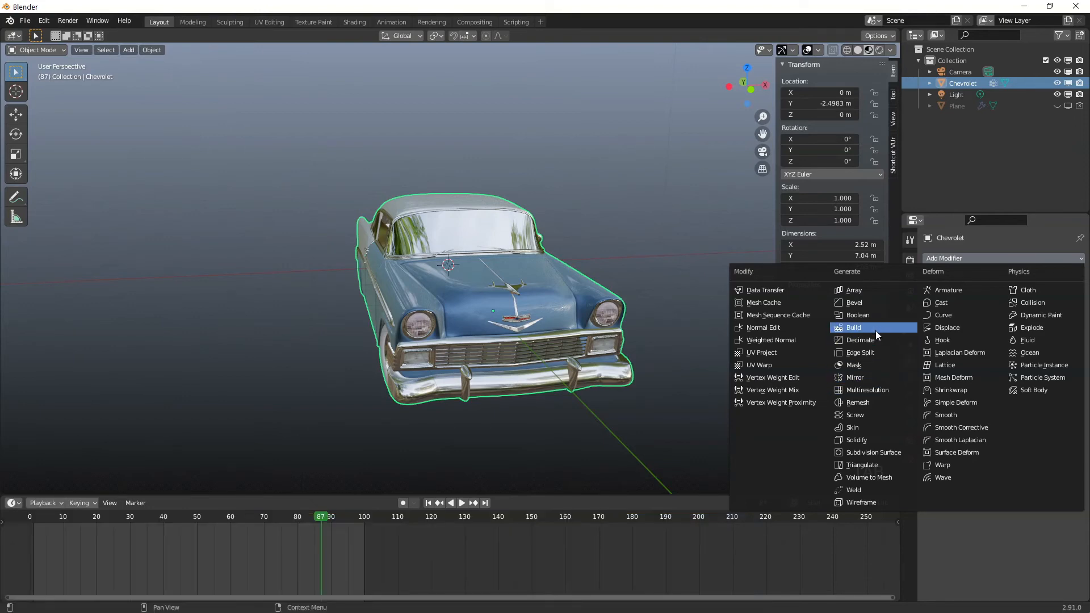
left_click(874, 331)
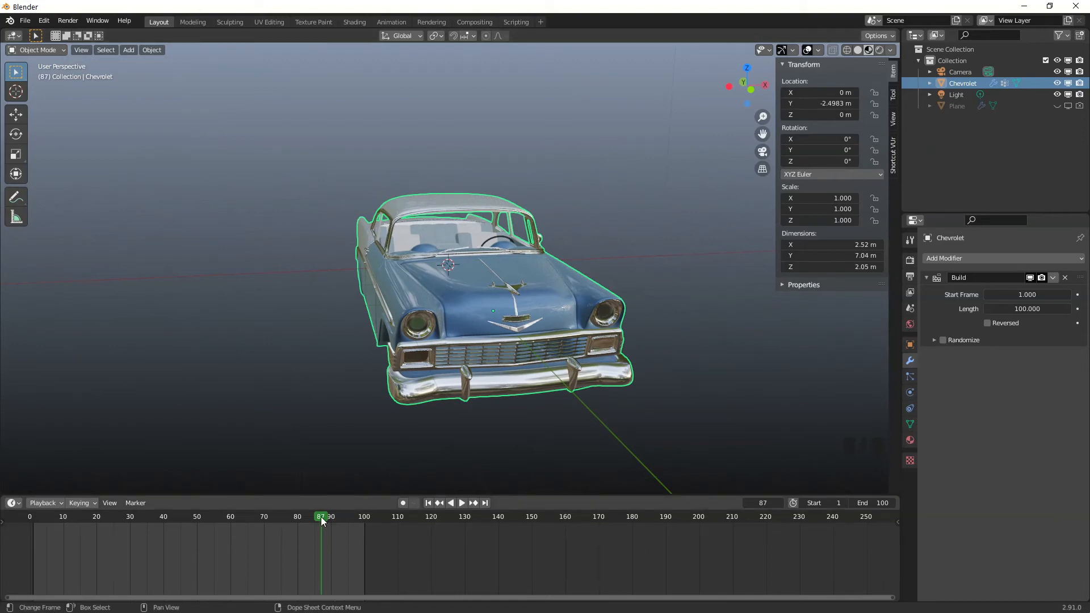
- Set the current frame to 0 and play the animation to preview the Build effect on the car
left_click(767, 503)
type("0")
left_click(621, 449)
key("space")
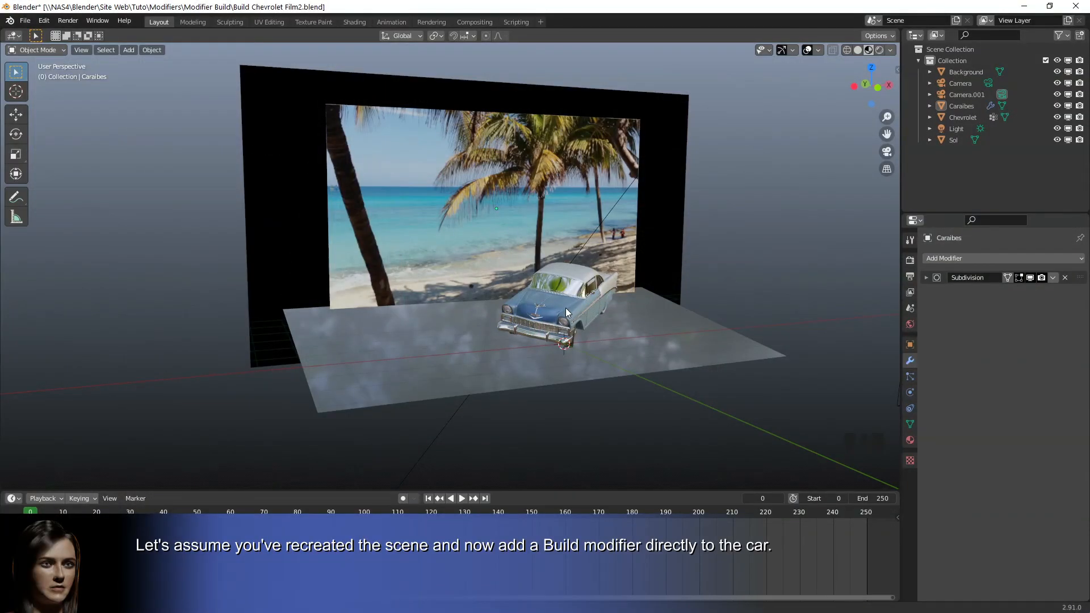
- Add a Build modifier to the Chevrolet in the beach scene and set its length to 75 frames
left_click(565, 307)
left_click(941, 257)
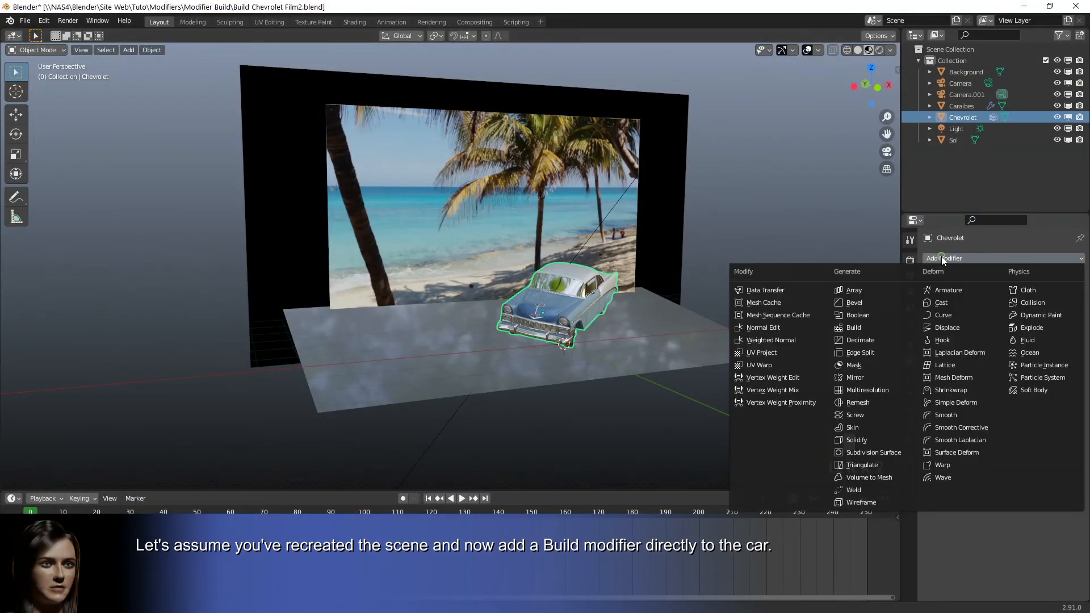
left_click(885, 330)
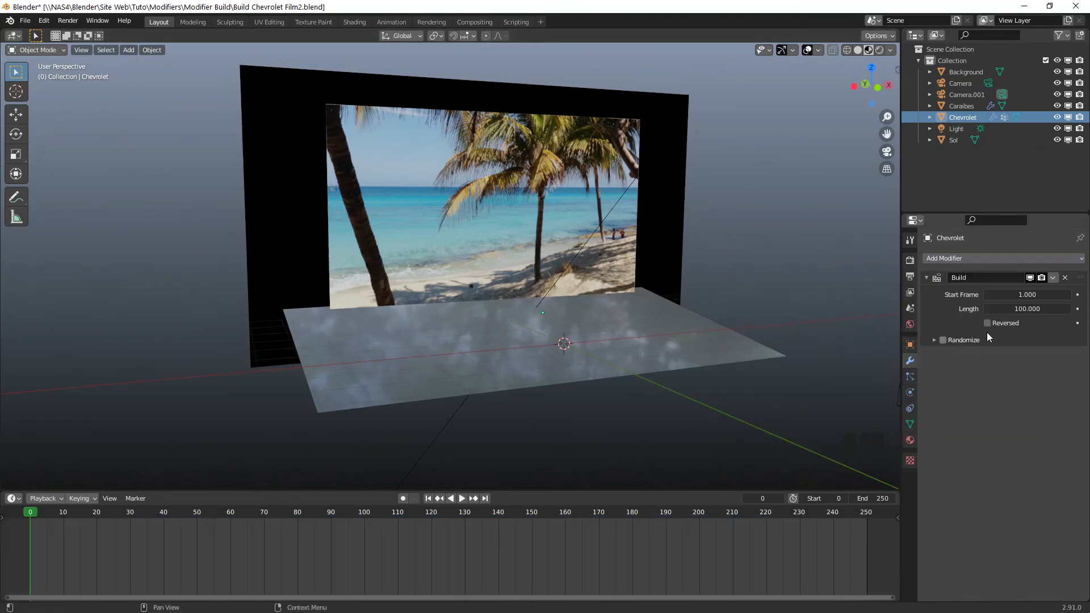
left_click(1017, 309)
type("75")
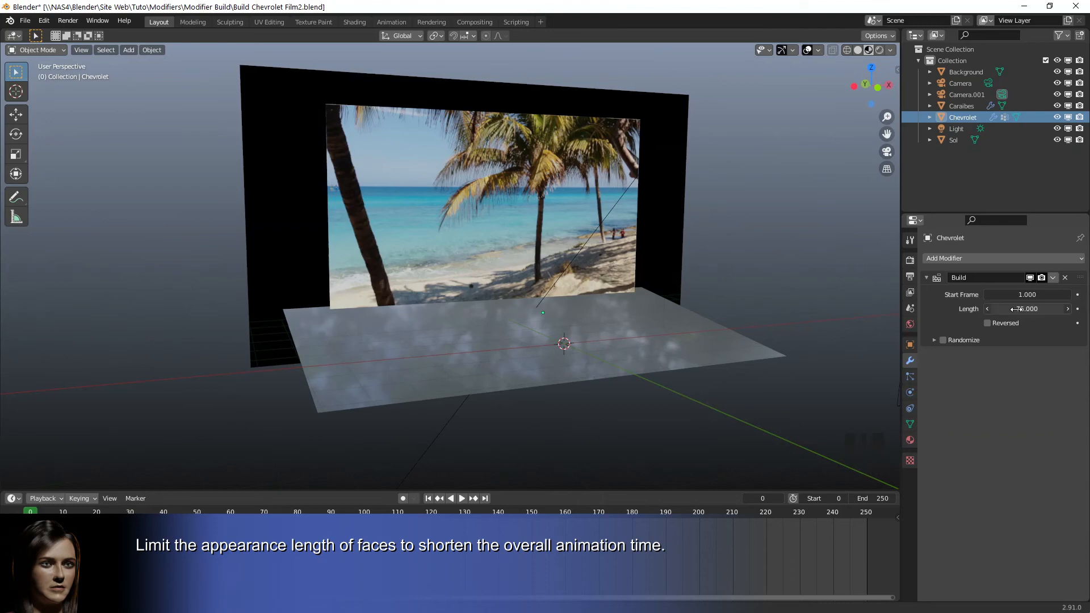
left_click(1016, 353)
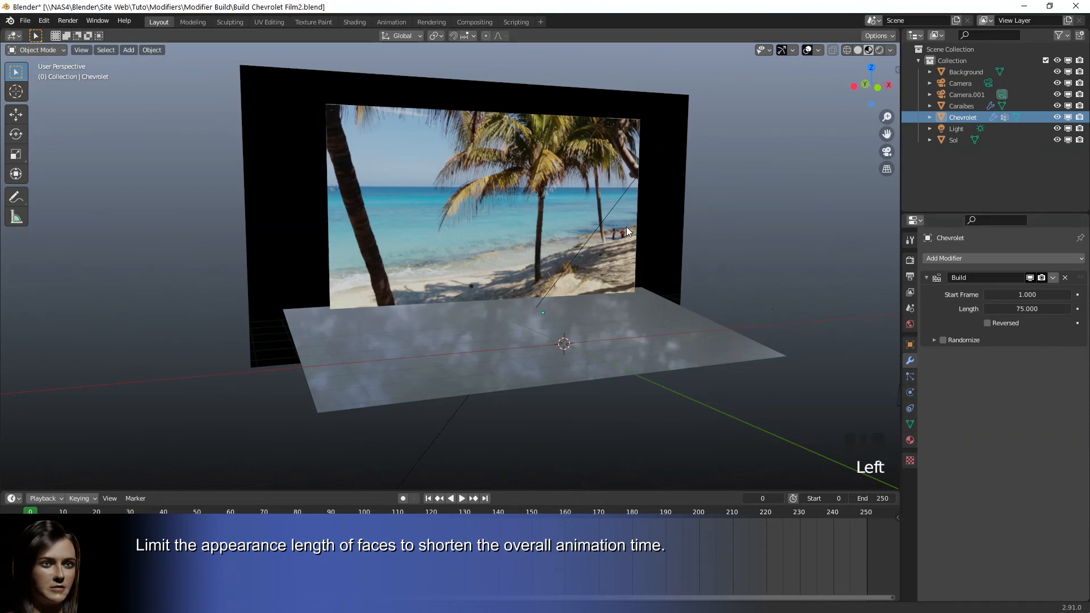
- Add a Build modifier to the Caraibes beach plane and set its start frame to 76
left_click(601, 190)
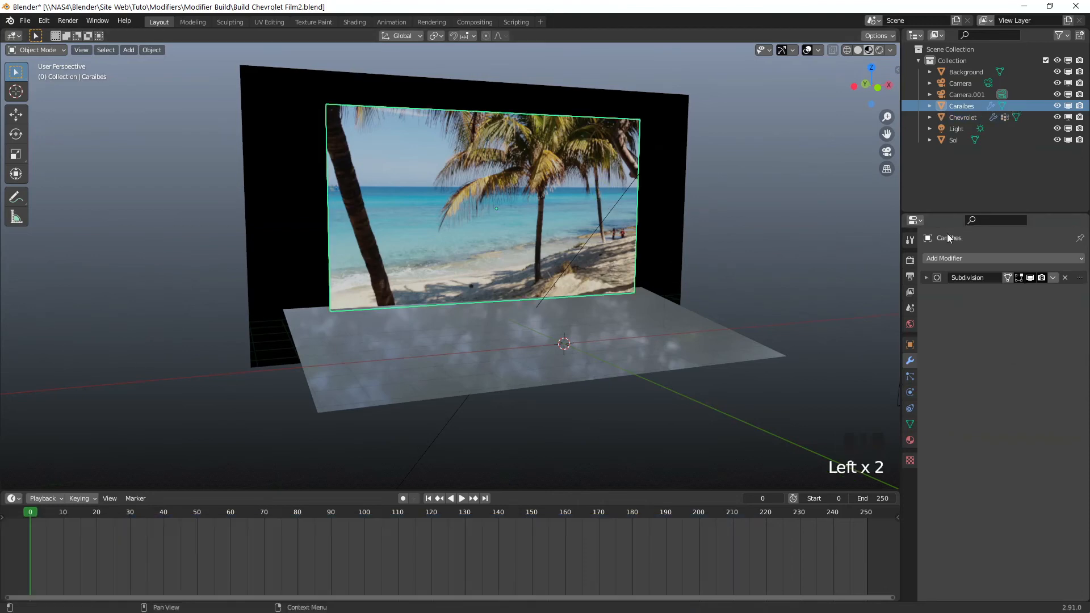
left_click(969, 258)
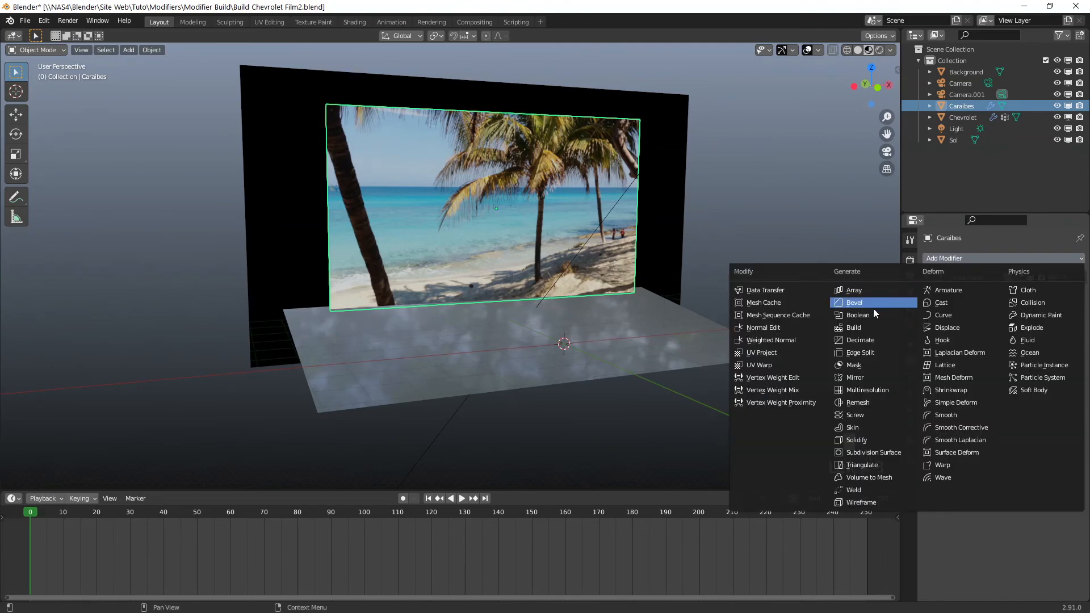
left_click(864, 328)
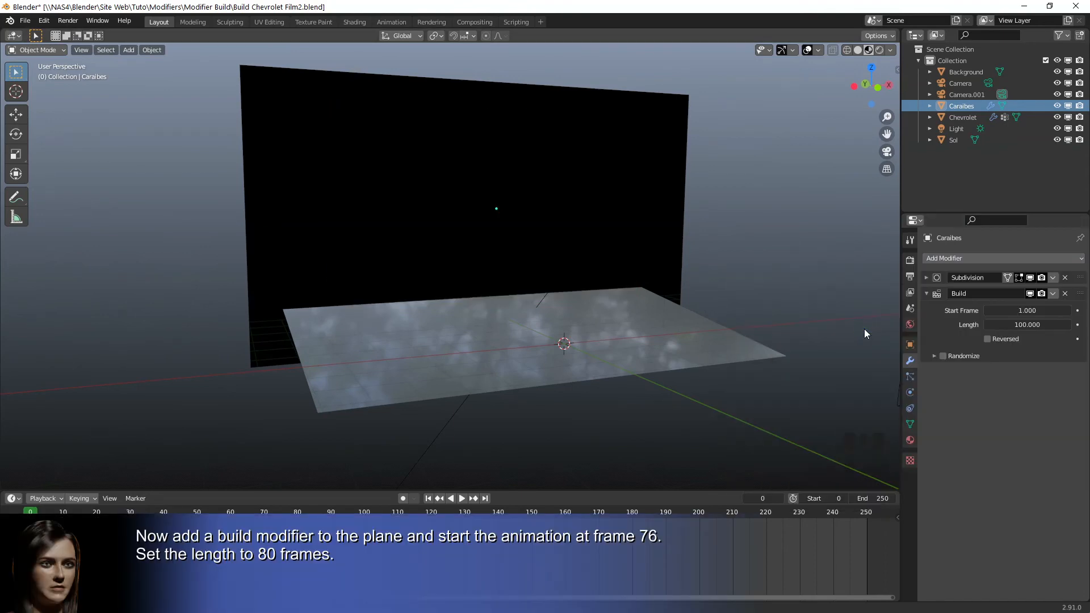
left_click(1000, 310)
type("76")
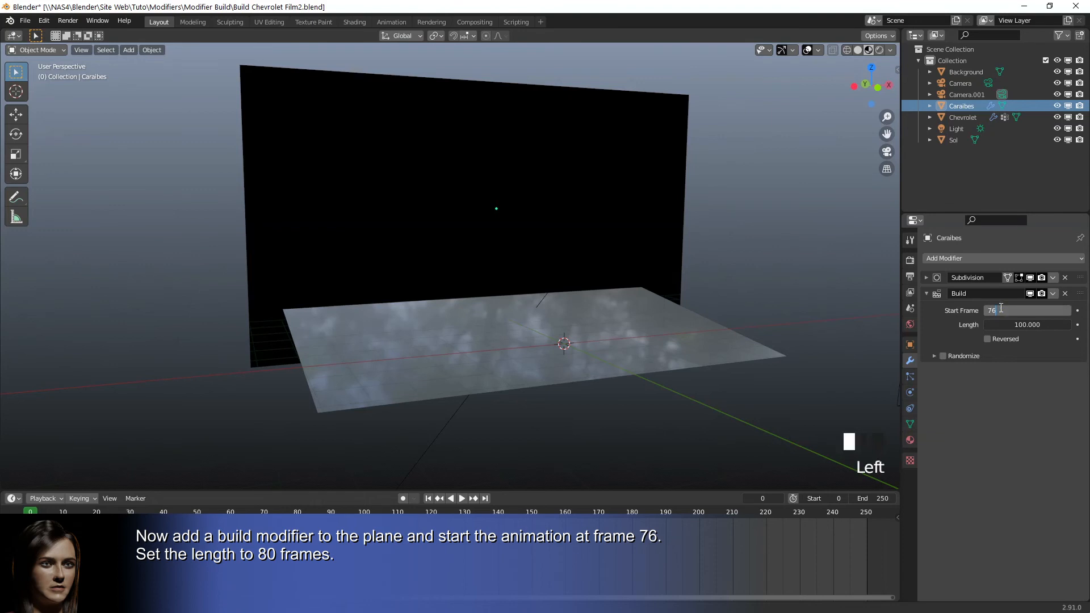
key("Return")
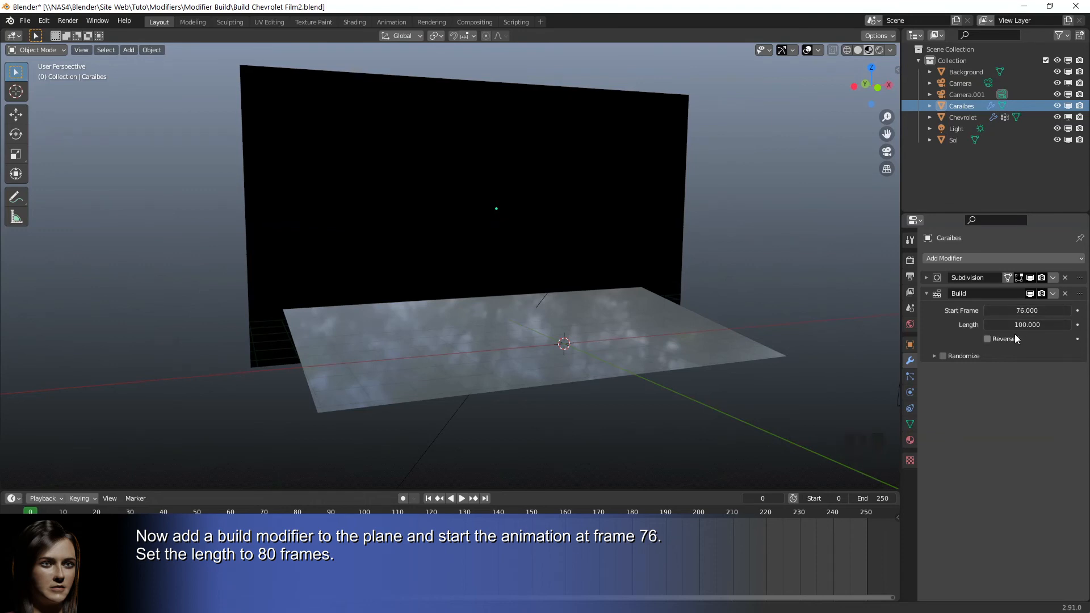
- Set the beach plane's Build length to 80 frames and enable Randomize
left_click(1021, 325)
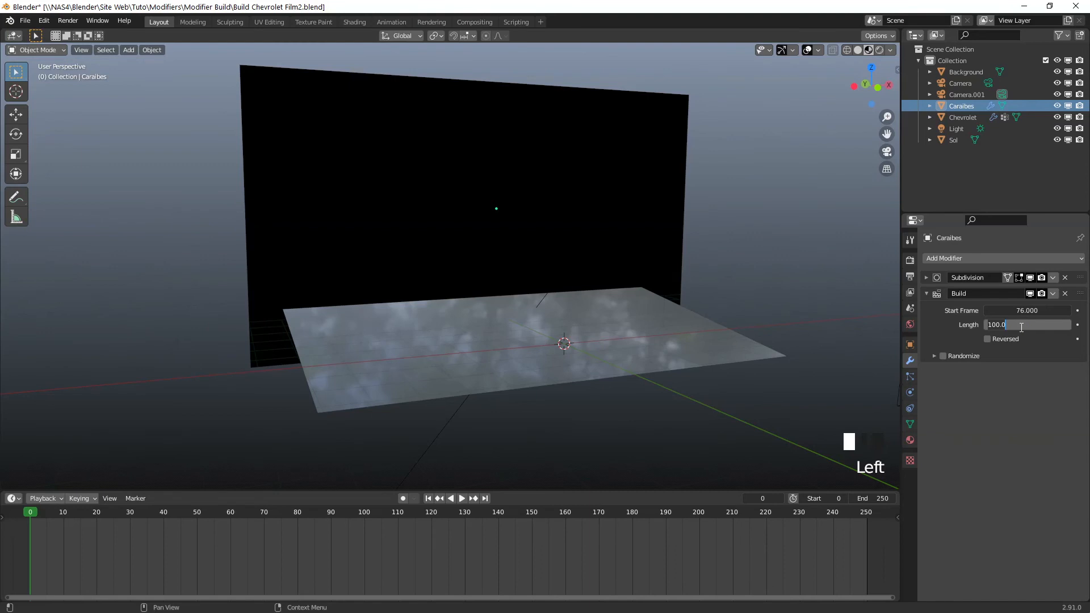
type("80")
key("Return")
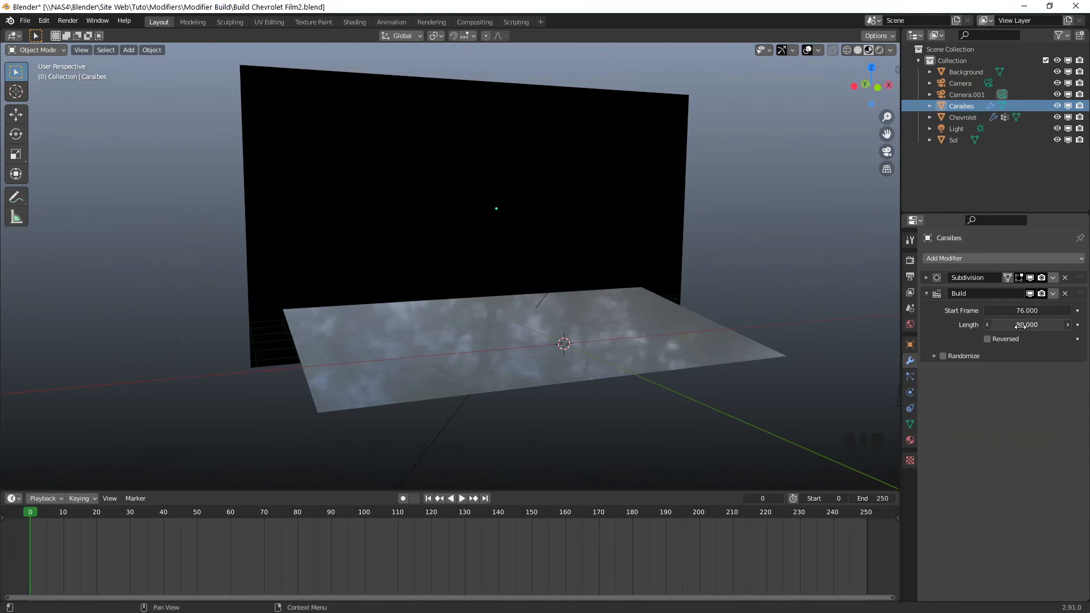
left_click(943, 356)
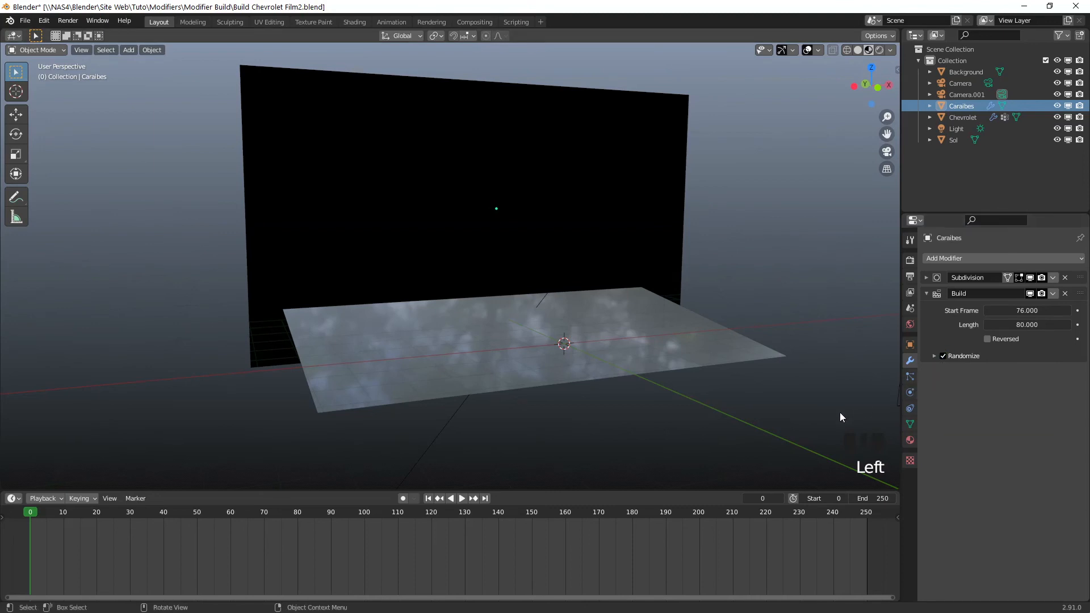
- Set the animation's end frame to 150 and play it to preview the car and beach plane building up
left_click(878, 498)
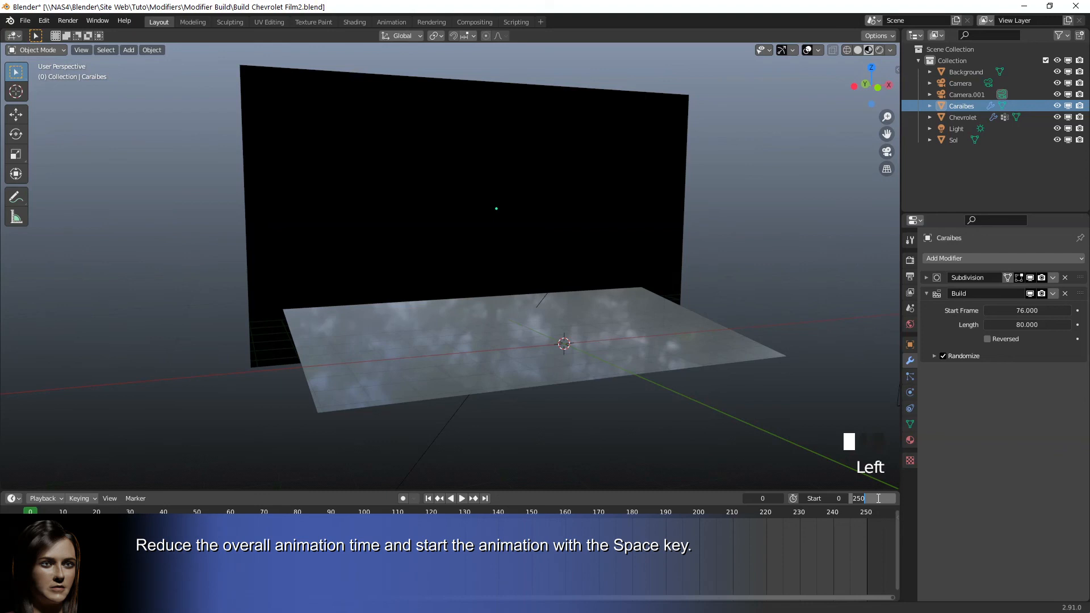
type("150")
key("Return")
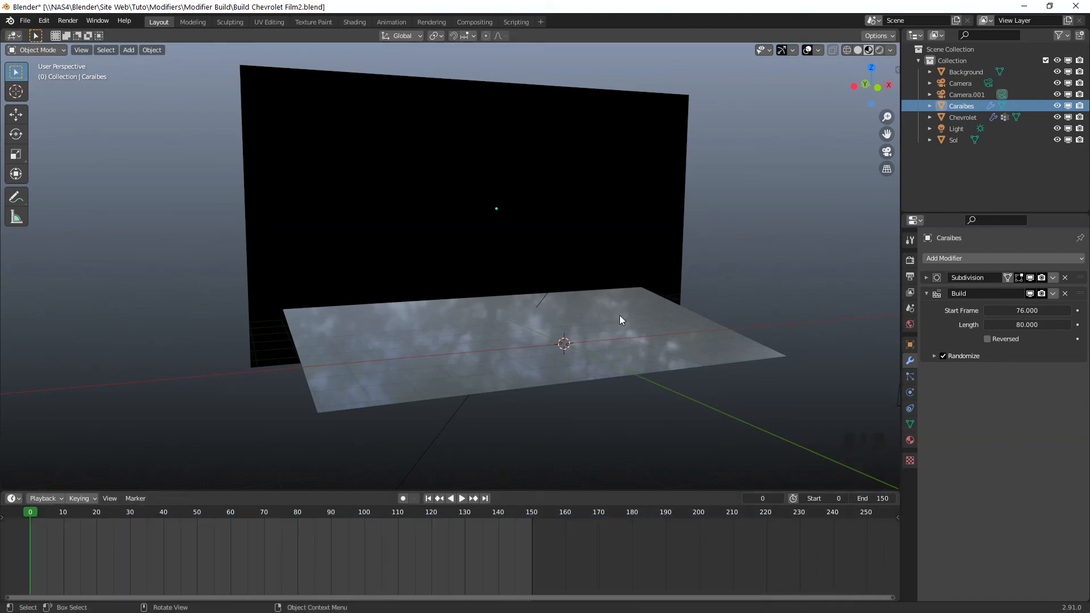
key("space")
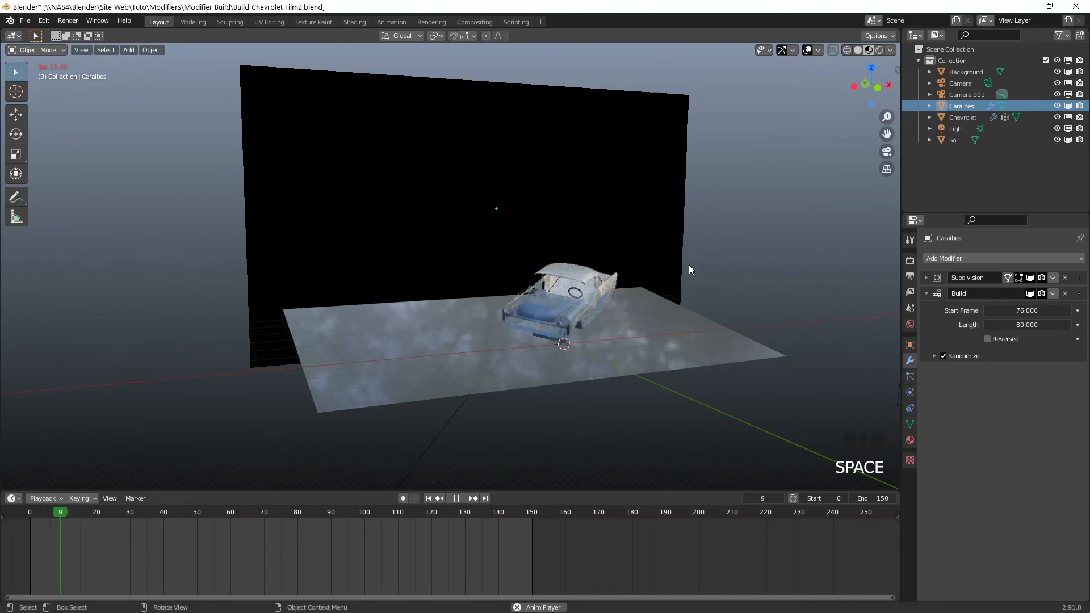